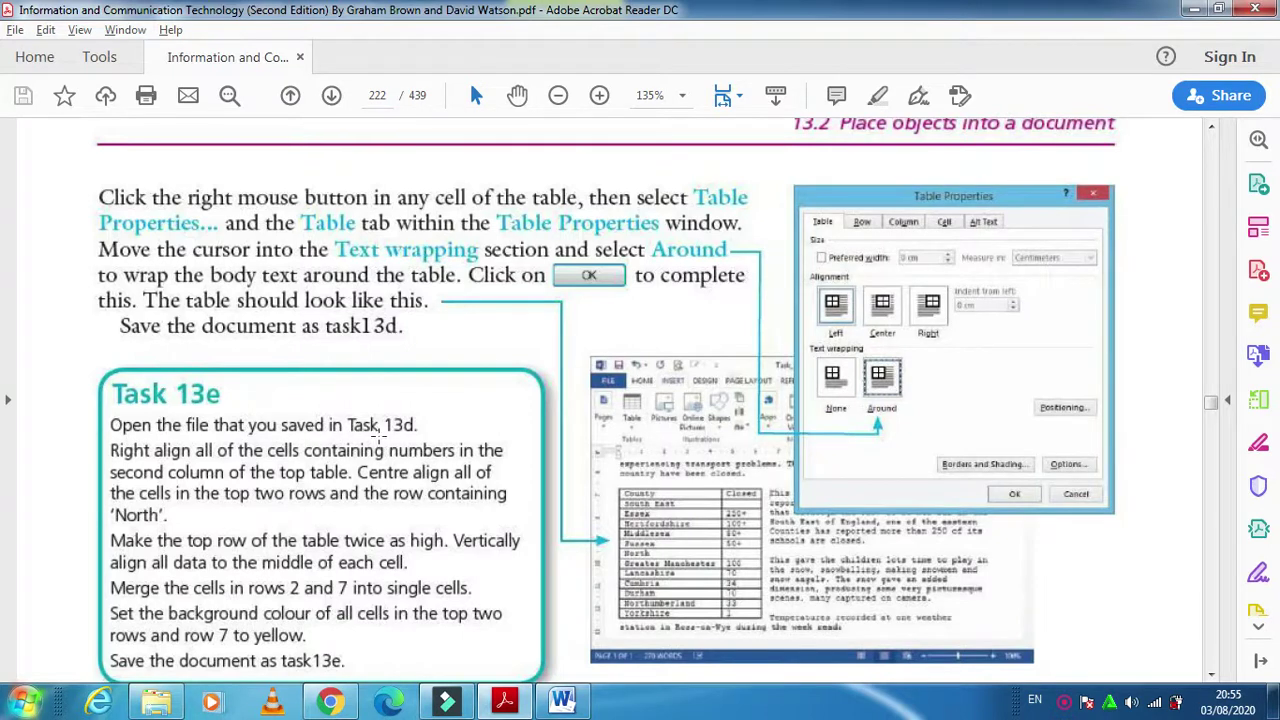
Step: Compare the Task 13e instructions in Acrobat with the task13d table in Word
left_click(561, 700)
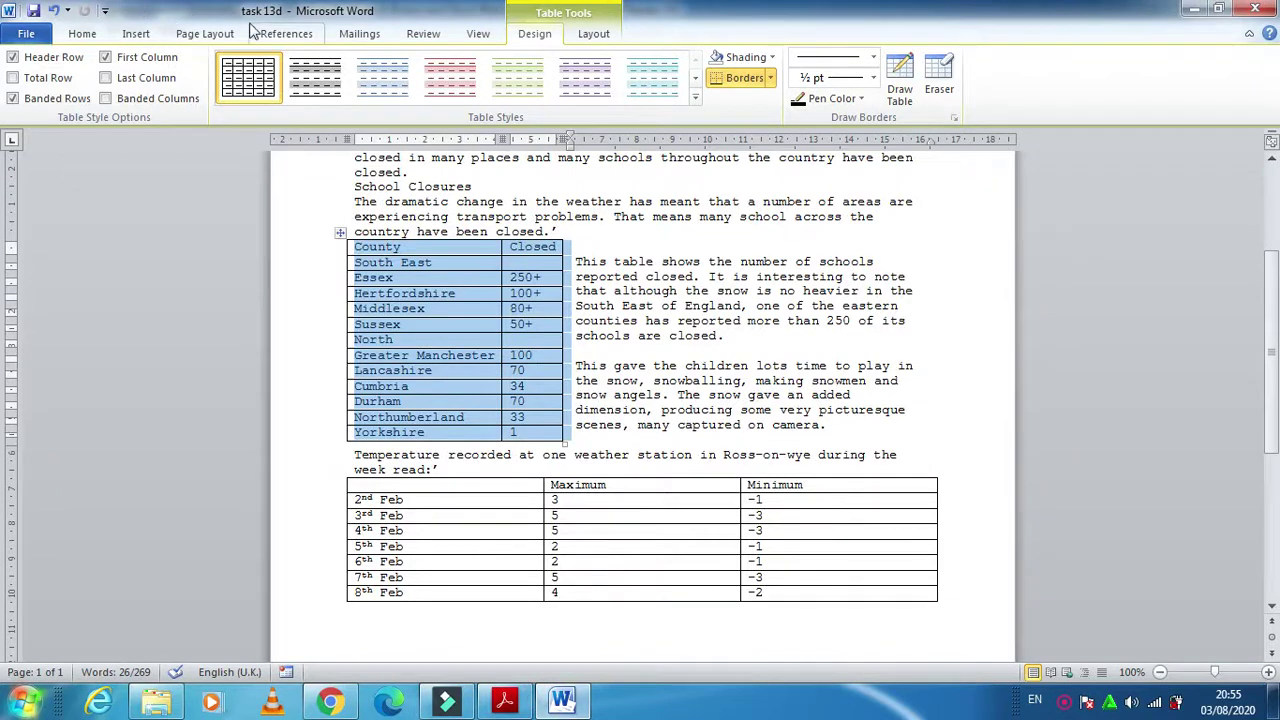
left_click(504, 700)
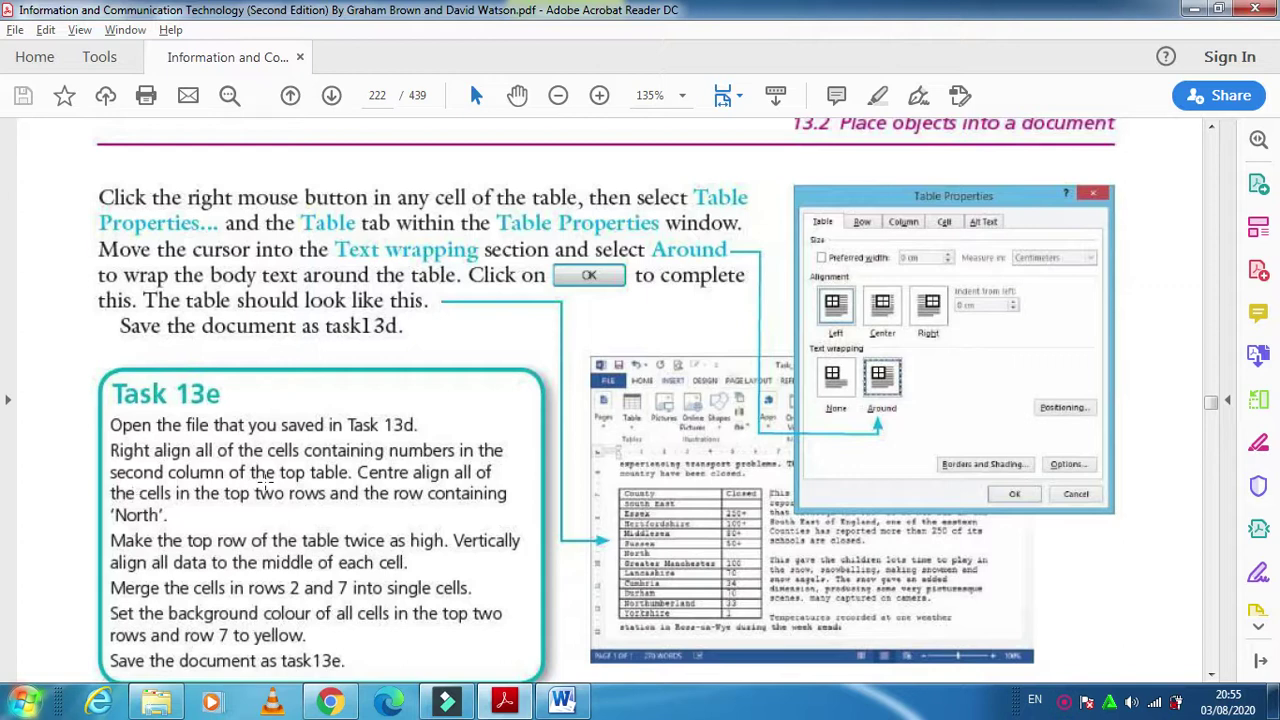
Step: Right-align the numbers in the top table's Closed column, then recheck the Task 13e instructions
left_click(570, 706)
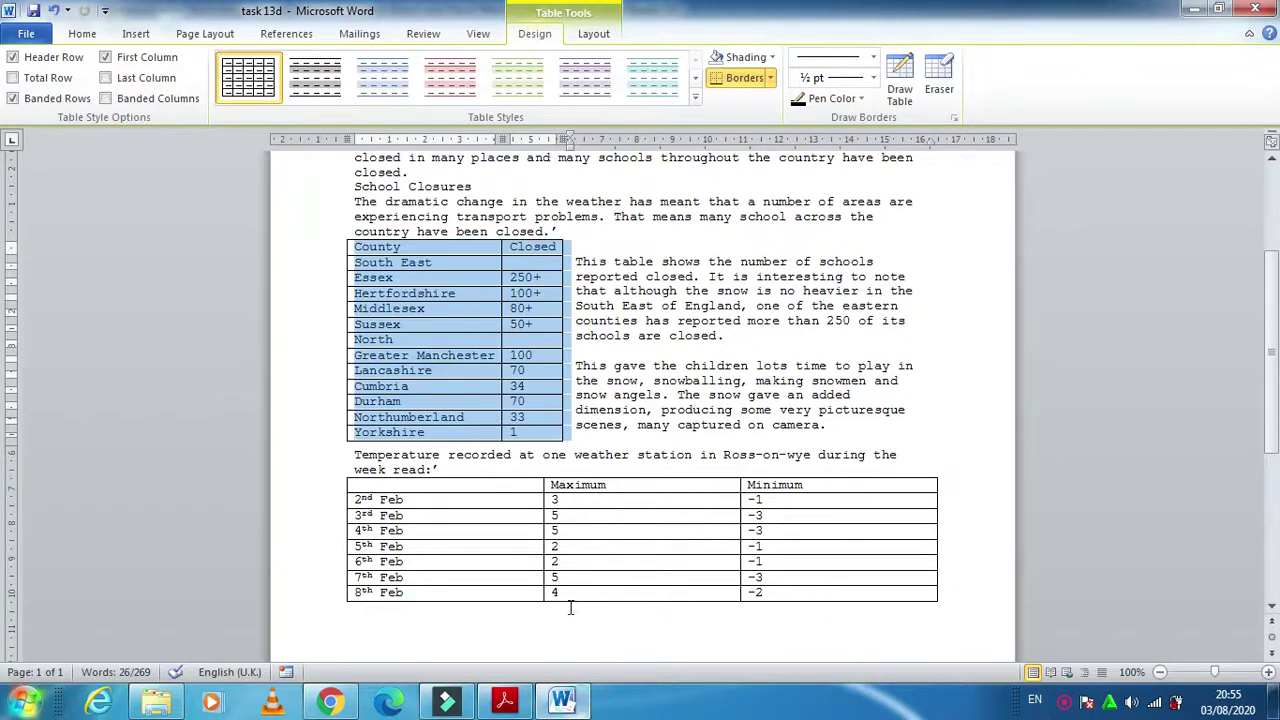
left_click(518, 392)
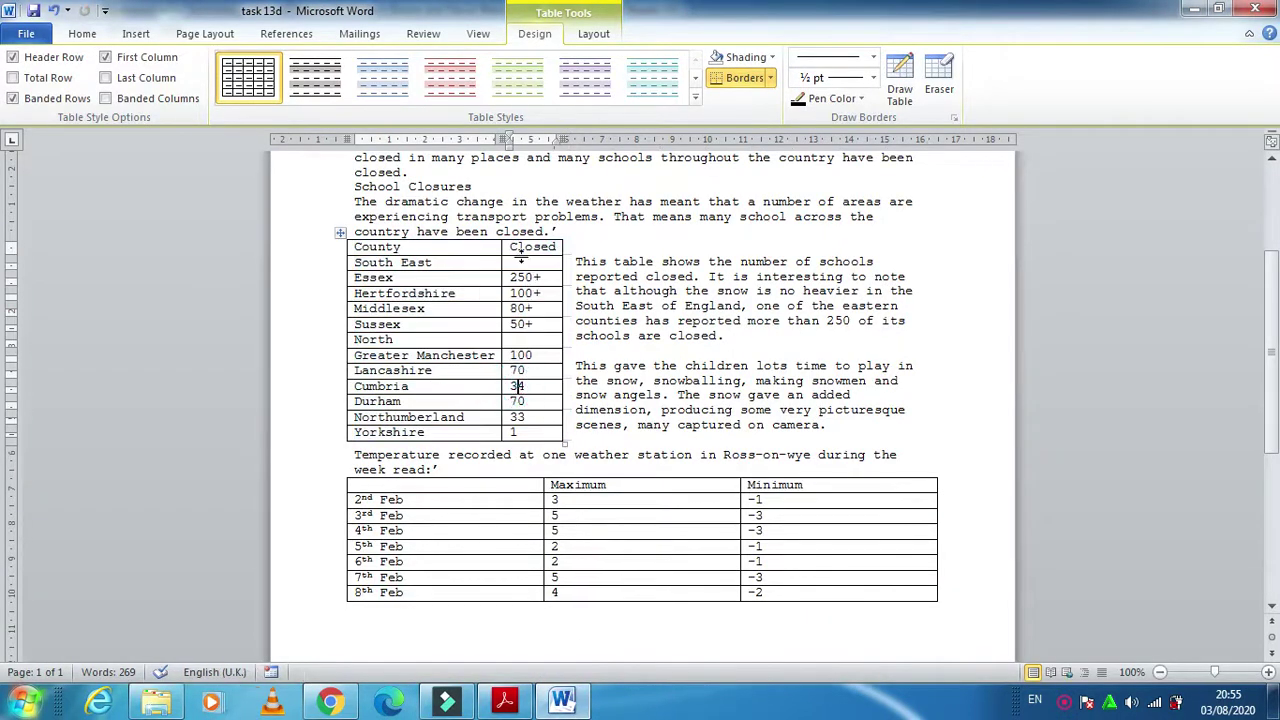
left_click_drag(518, 268, 545, 425)
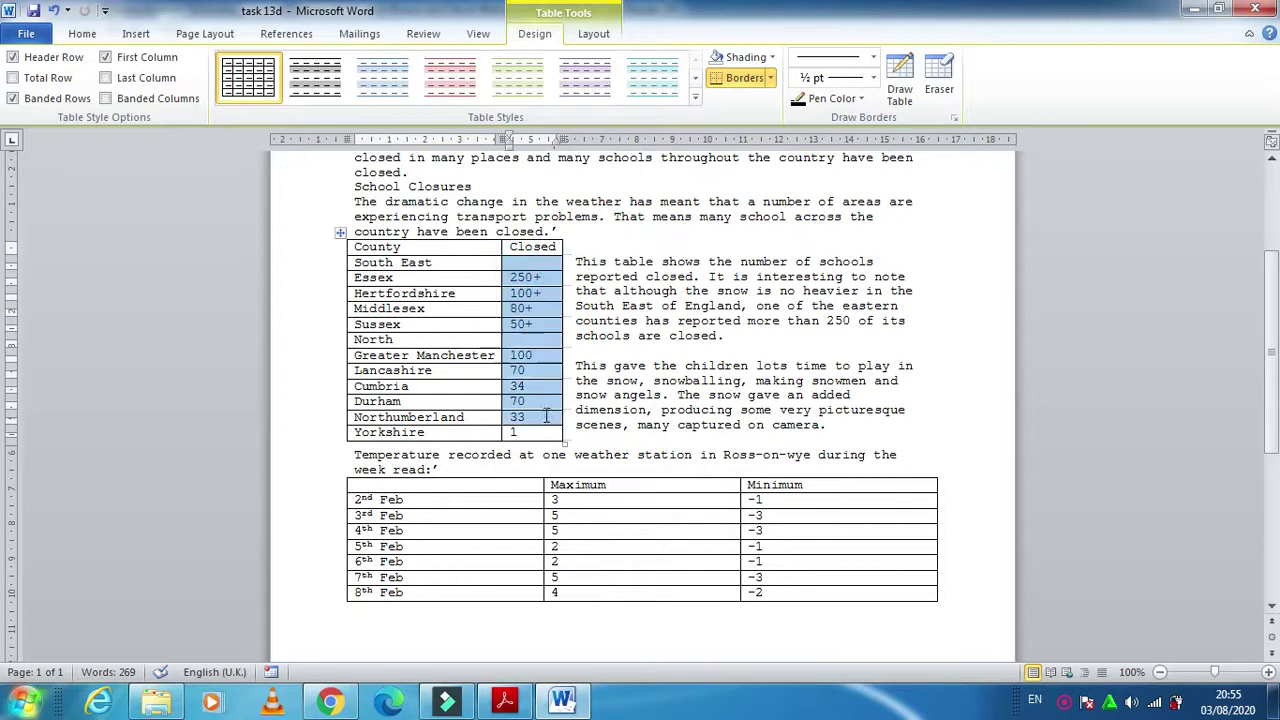
left_click(88, 35)
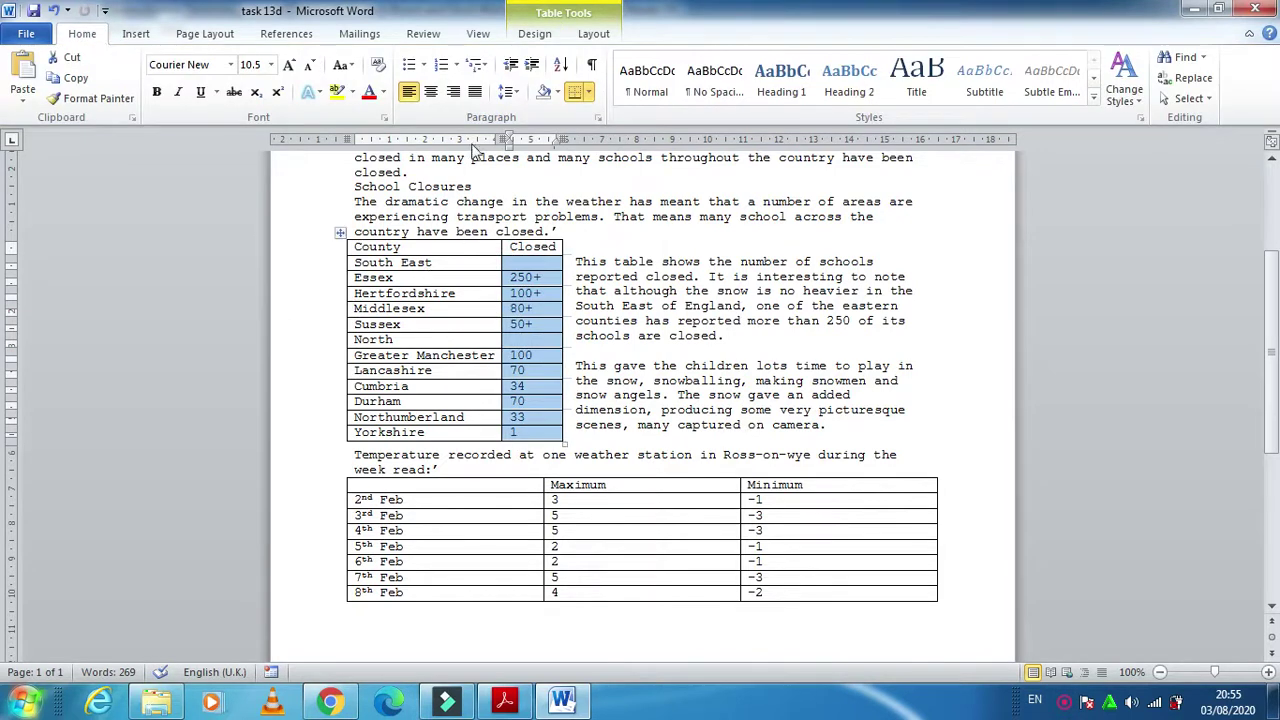
left_click(453, 93)
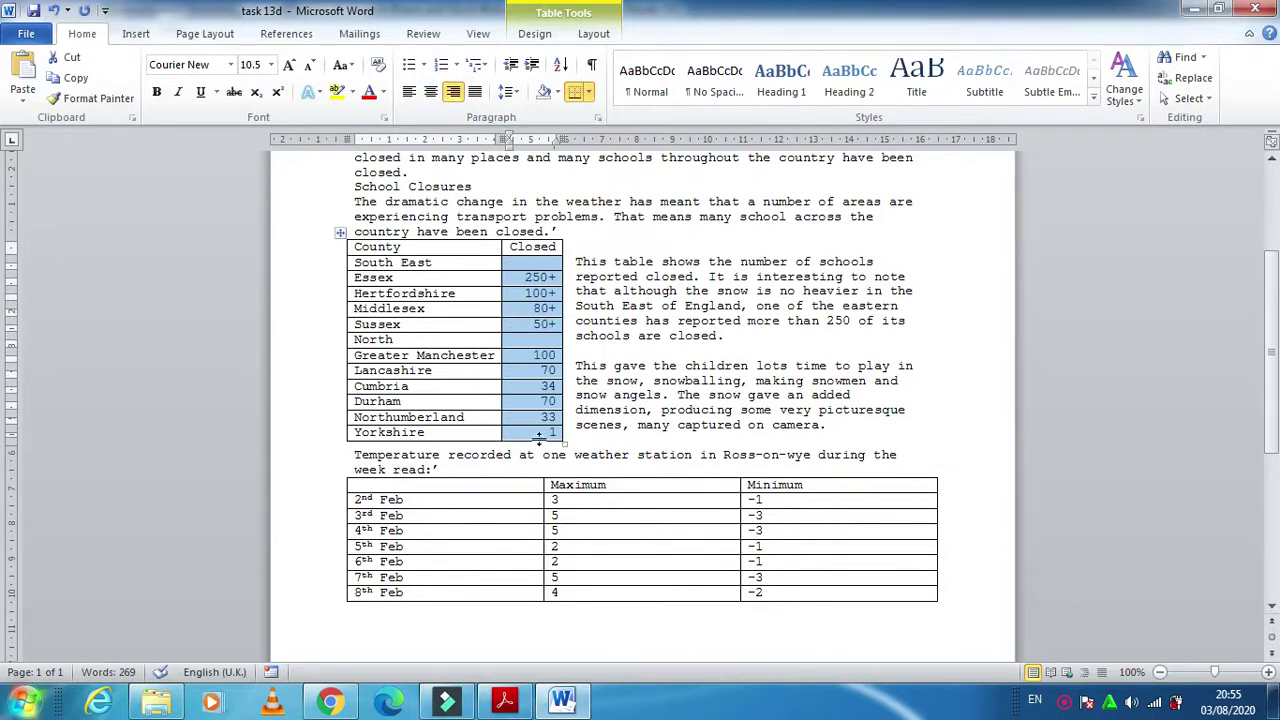
left_click(504, 703)
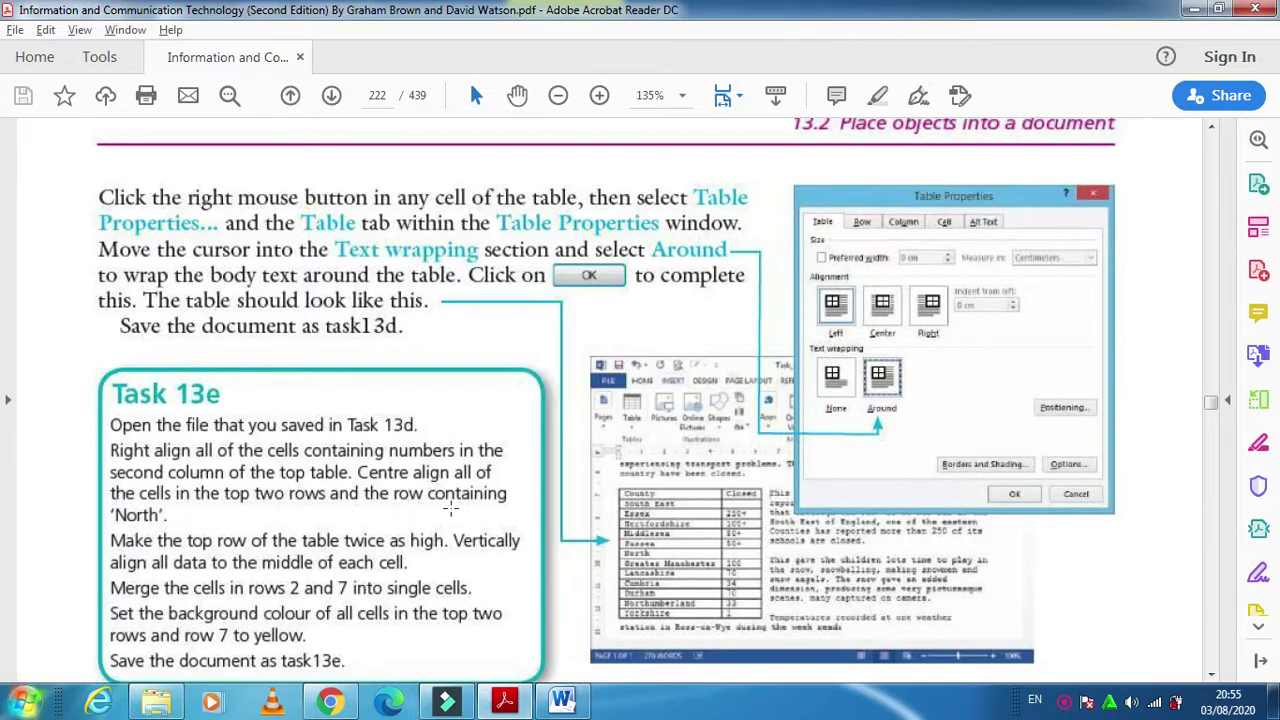
Step: Centre the text of the County and South East rows and of the North row
left_click(561, 701)
left_click_drag(455, 262, 525, 262)
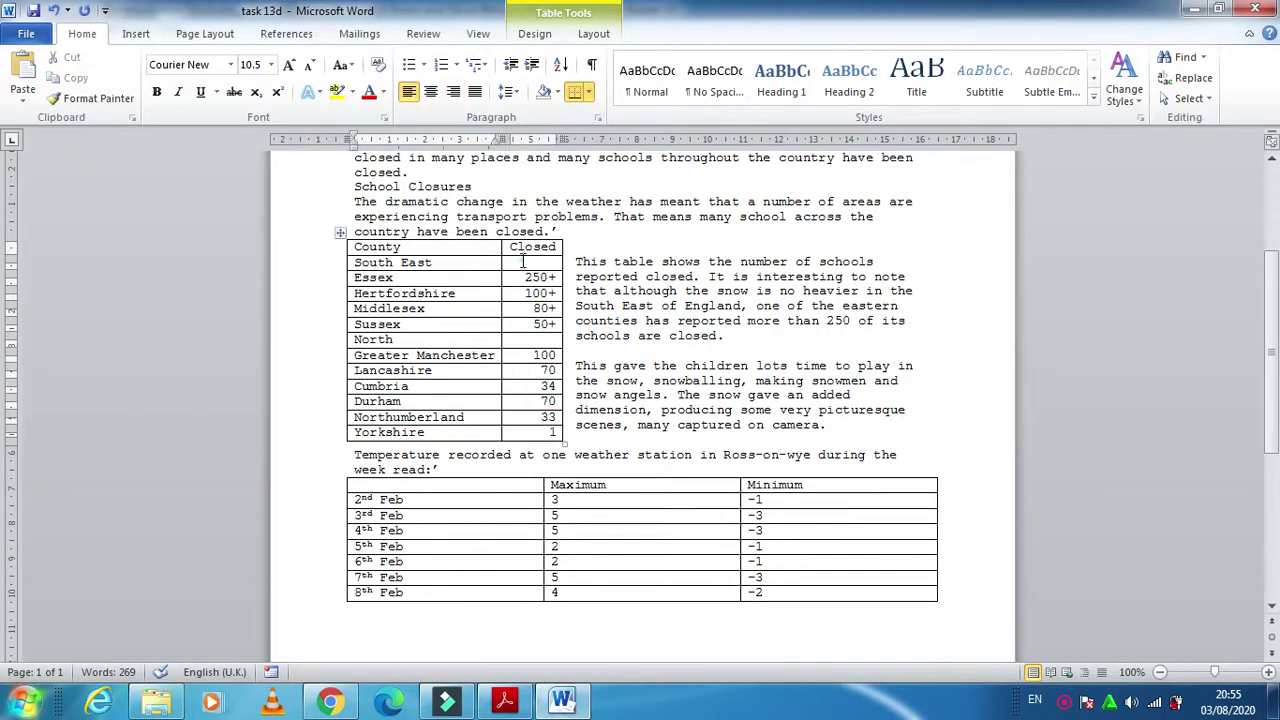
left_click_drag(427, 253, 425, 246)
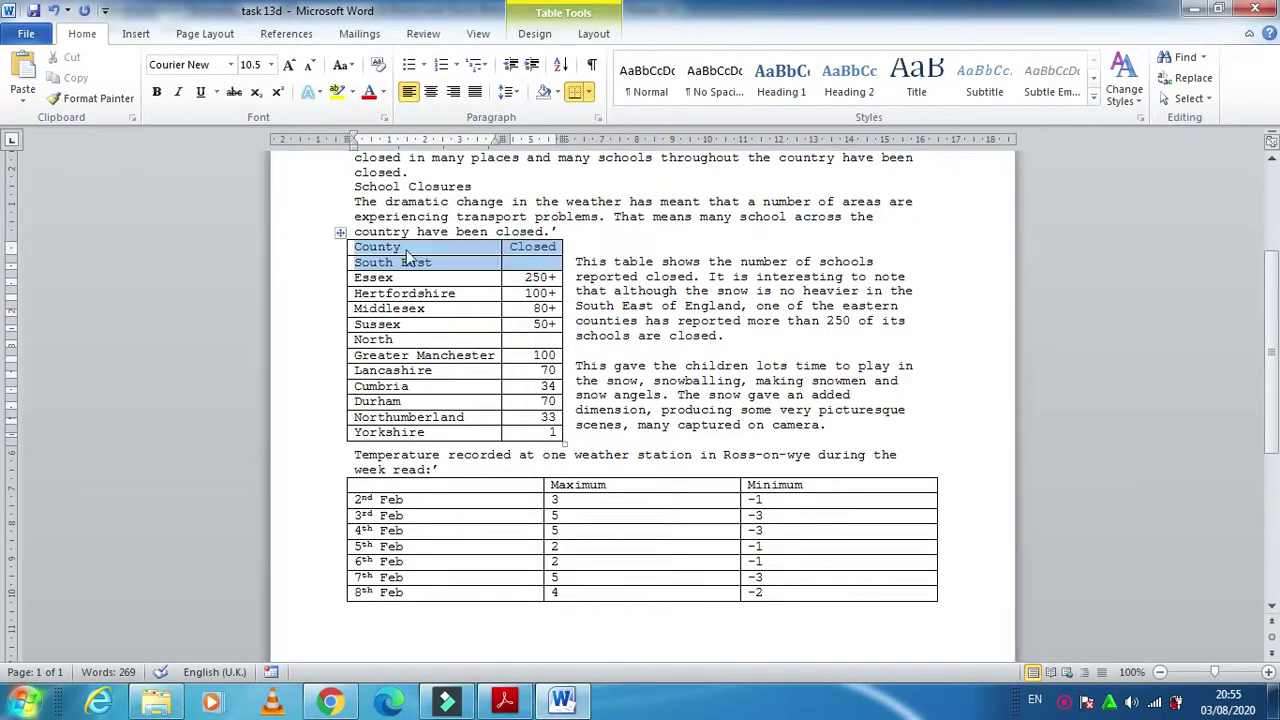
left_click(427, 93)
left_click_drag(523, 340, 380, 340)
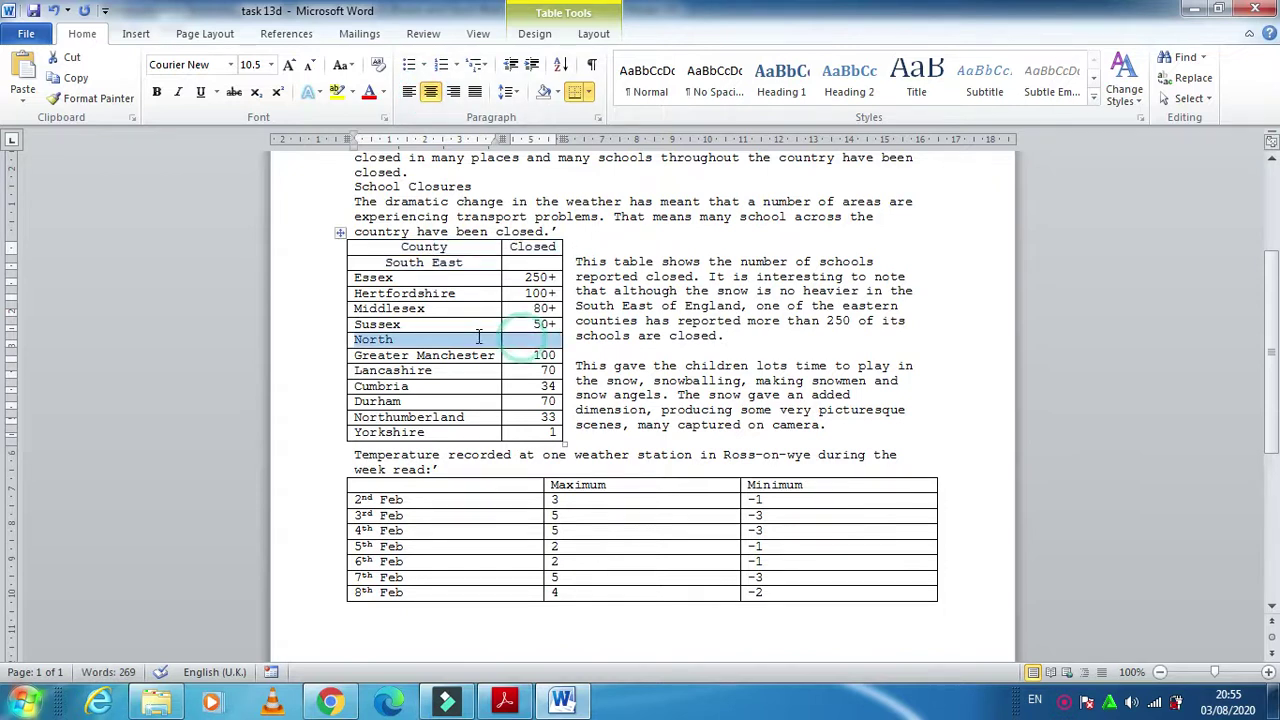
left_click(431, 93)
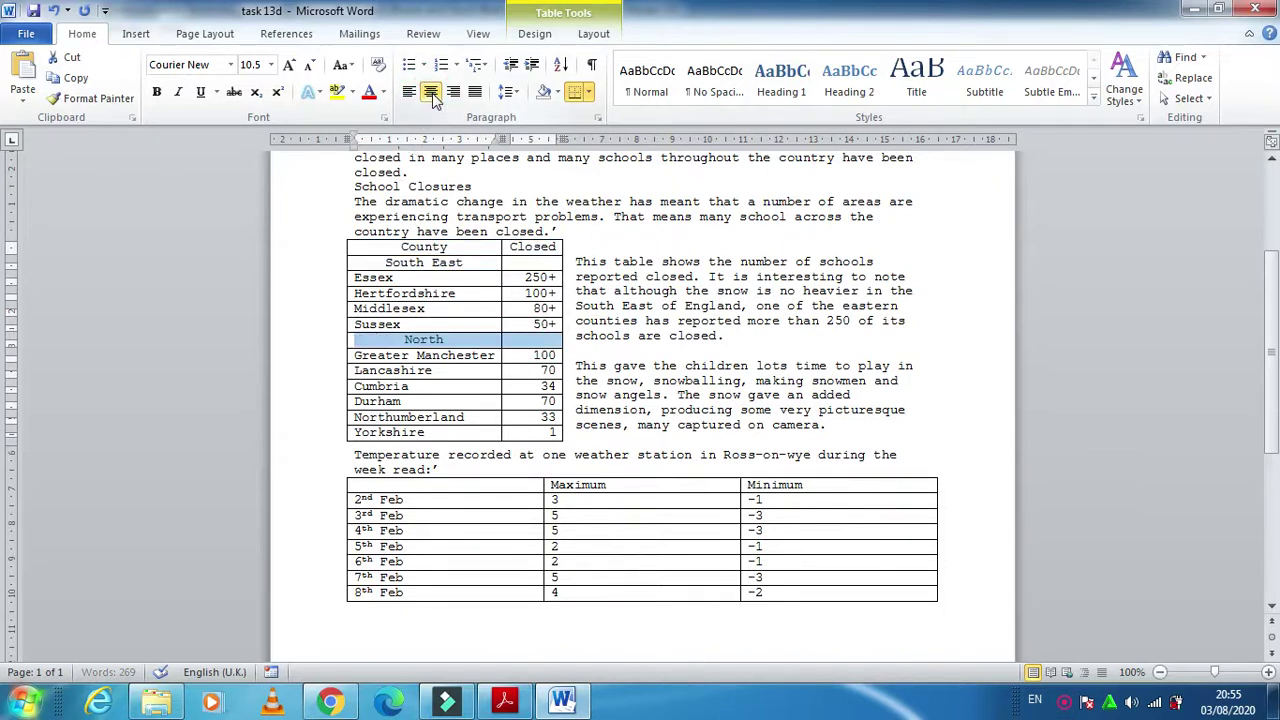
left_click(507, 701)
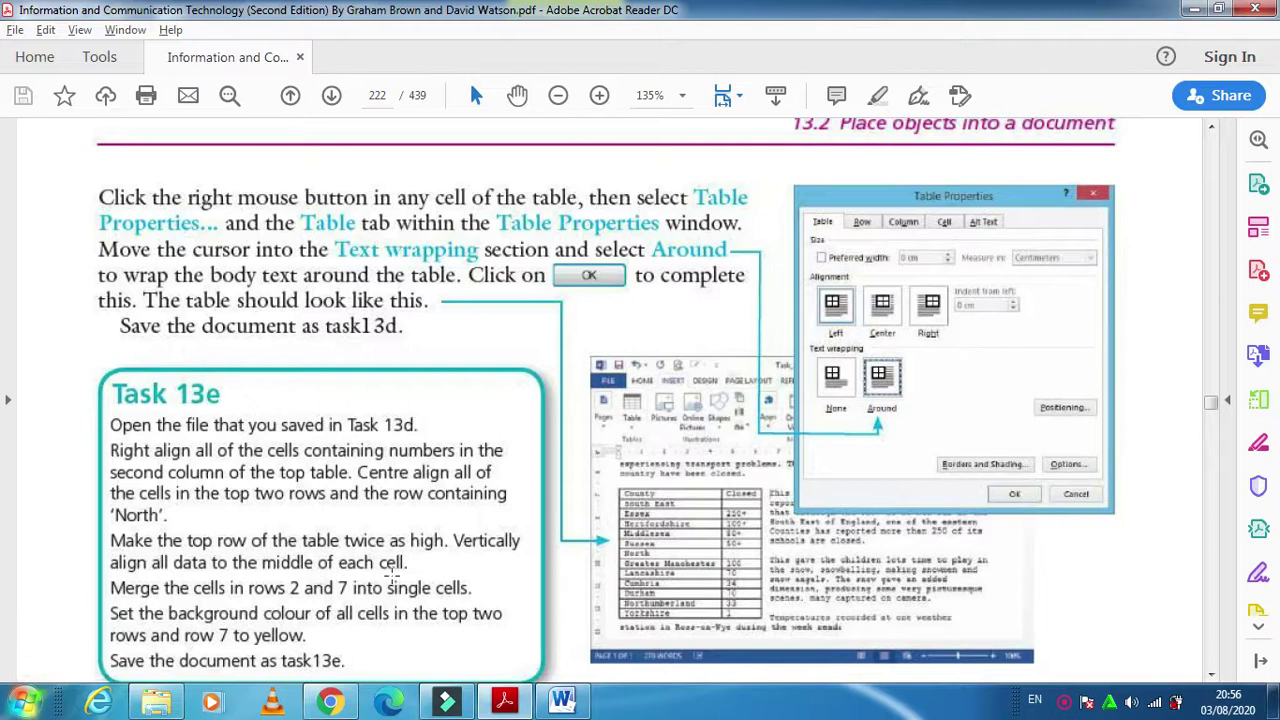
Step: Double the height of the County/Closed header row, rechecking the Task 13e instructions
left_click(561, 700)
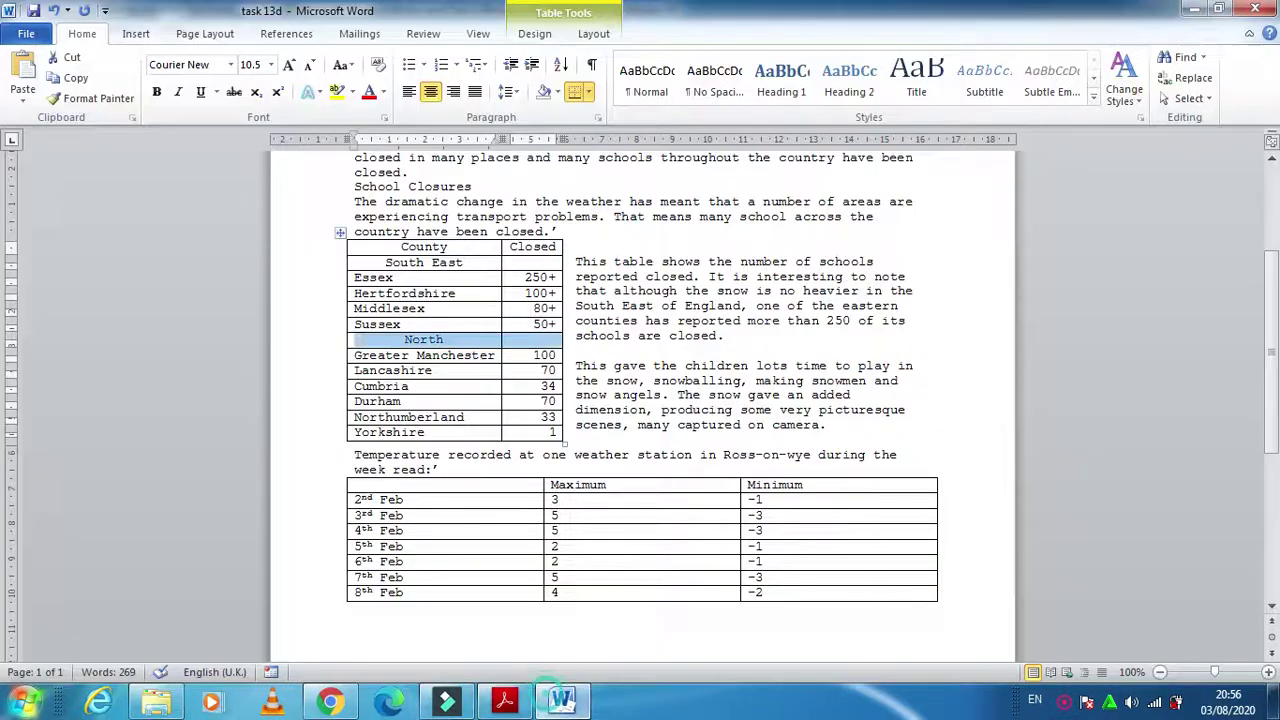
left_click(527, 705)
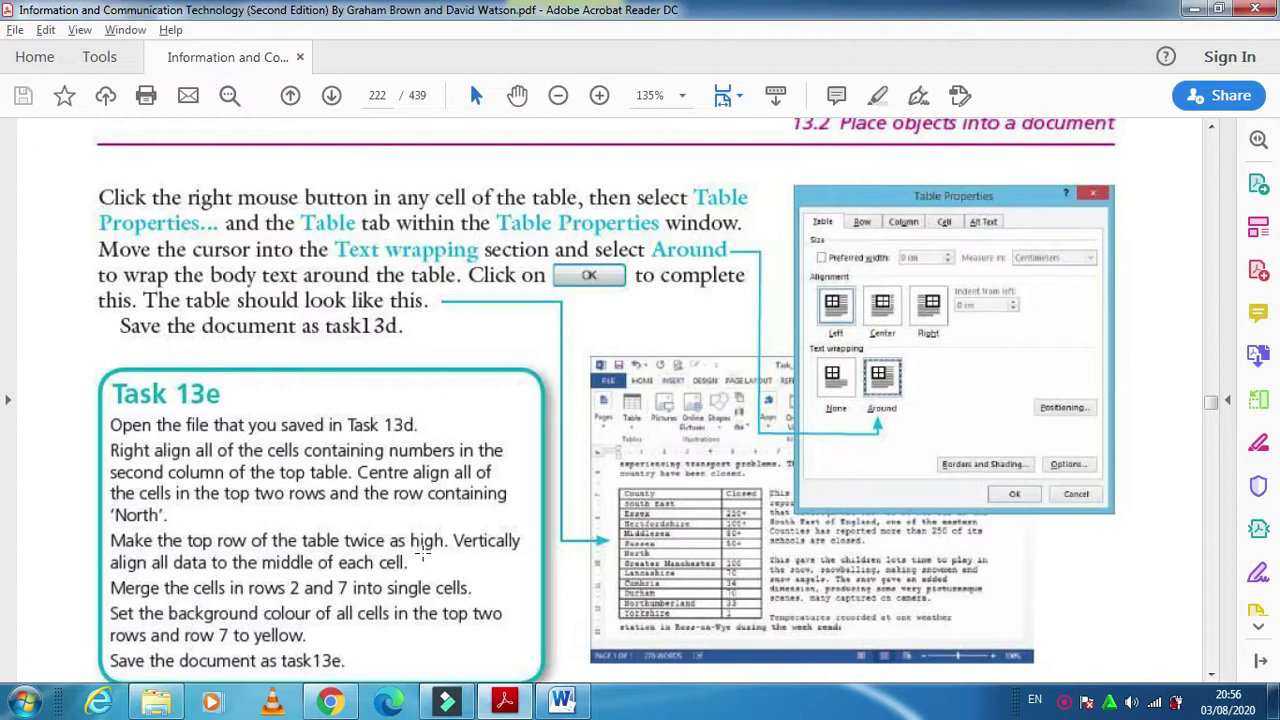
left_click(572, 700)
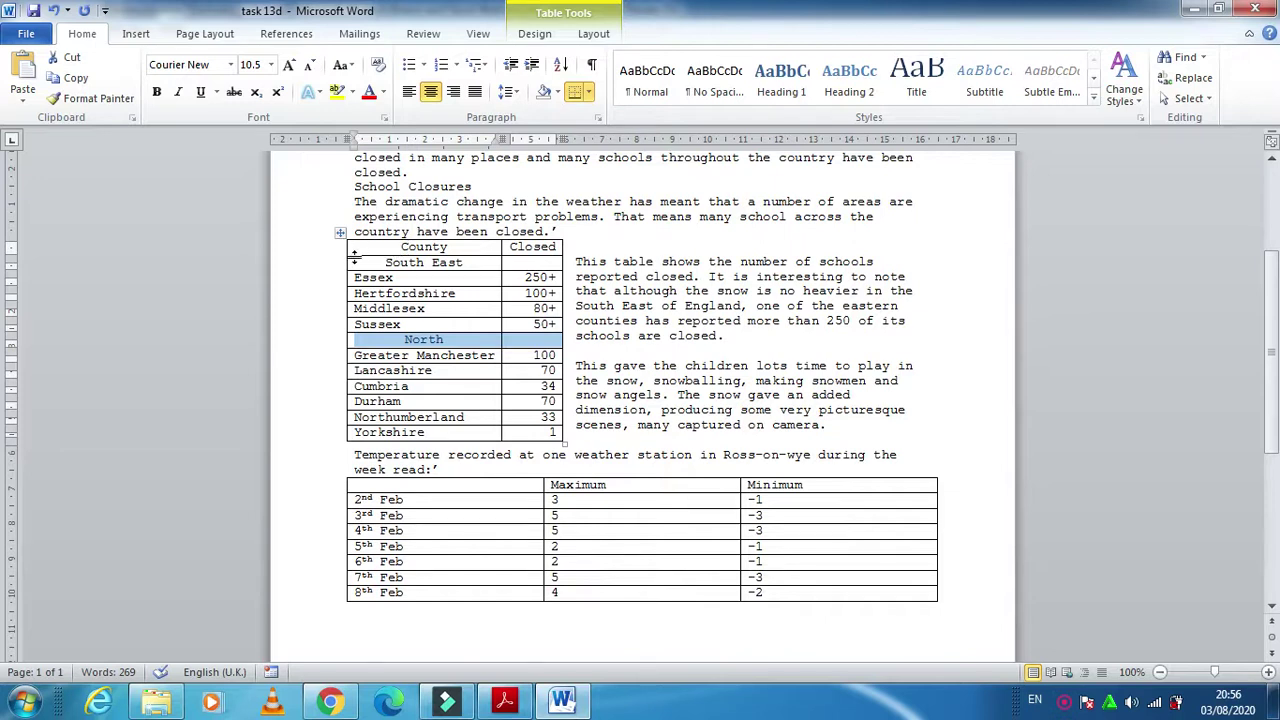
left_click_drag(353, 262, 362, 279)
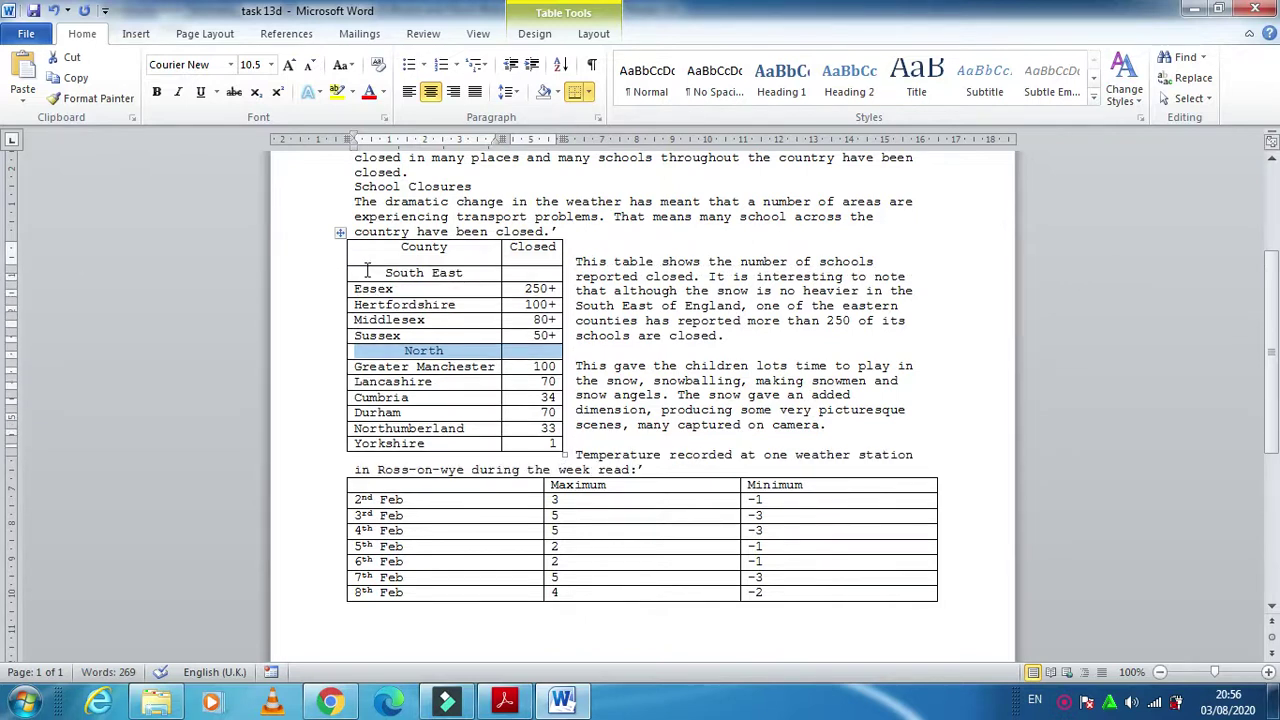
left_click(504, 700)
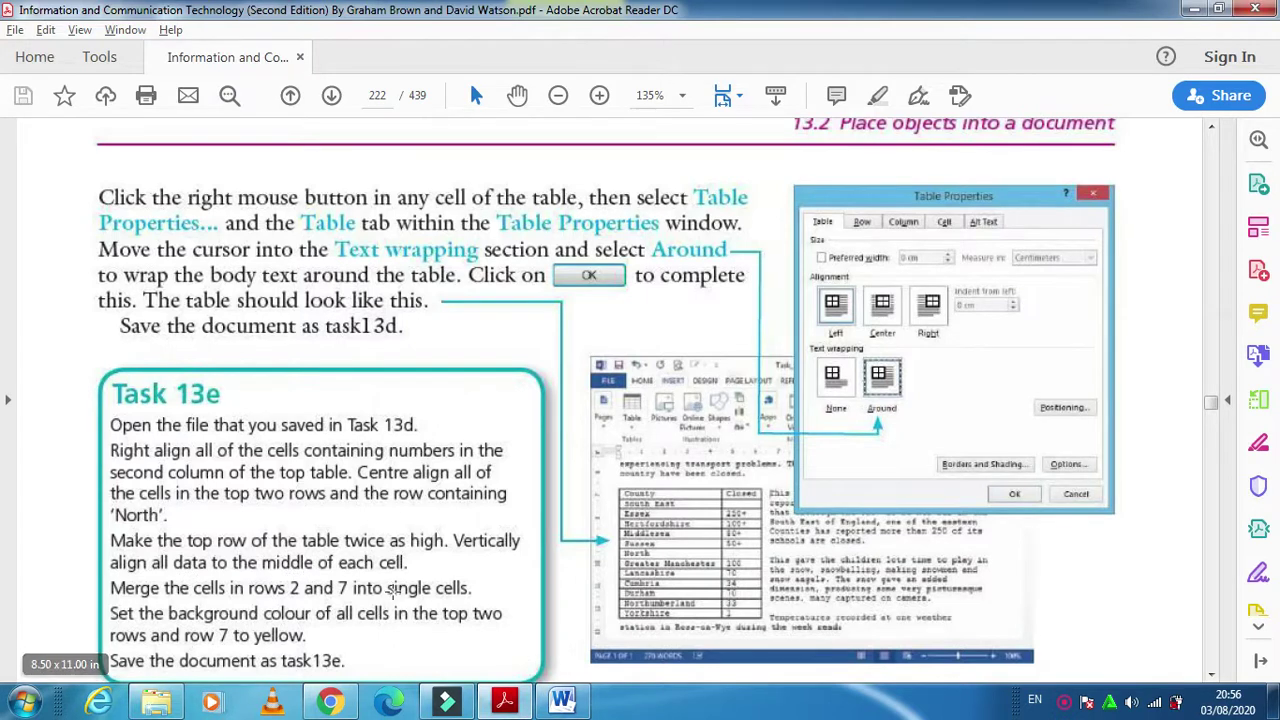
left_click(503, 707)
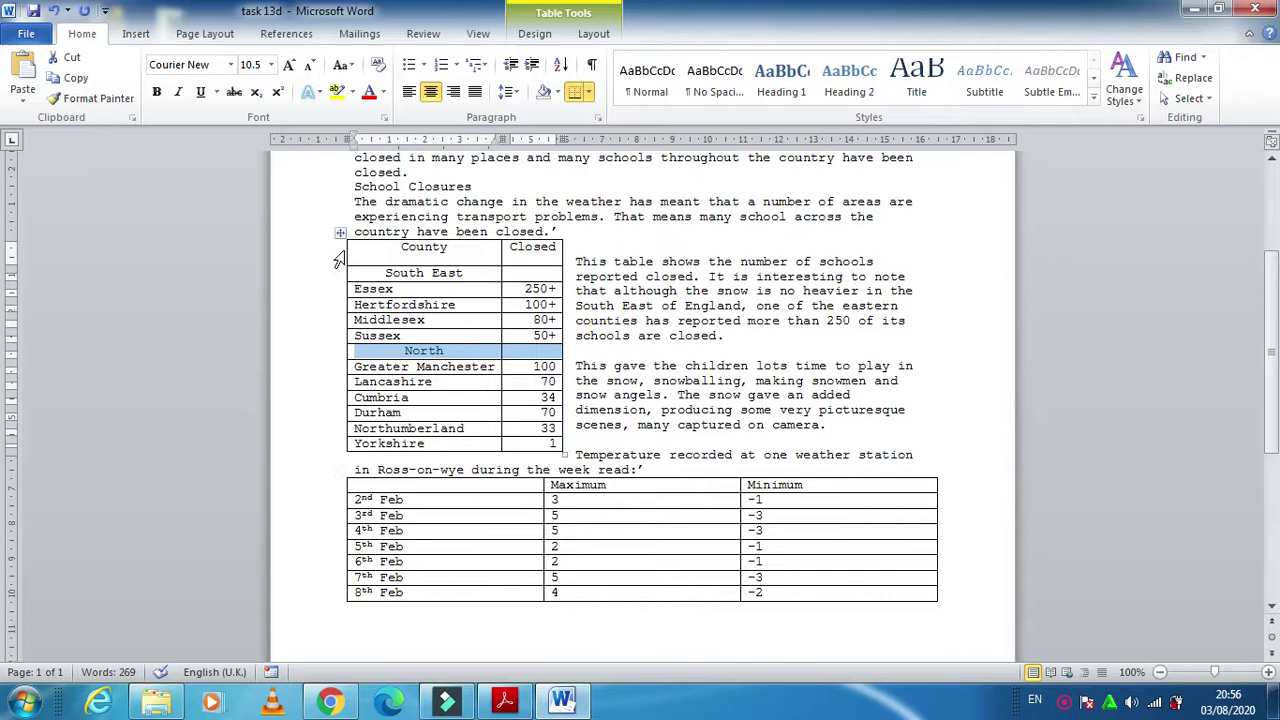
Step: Select the County/Closed header row and bring up its cell alignment options
left_click(334, 258)
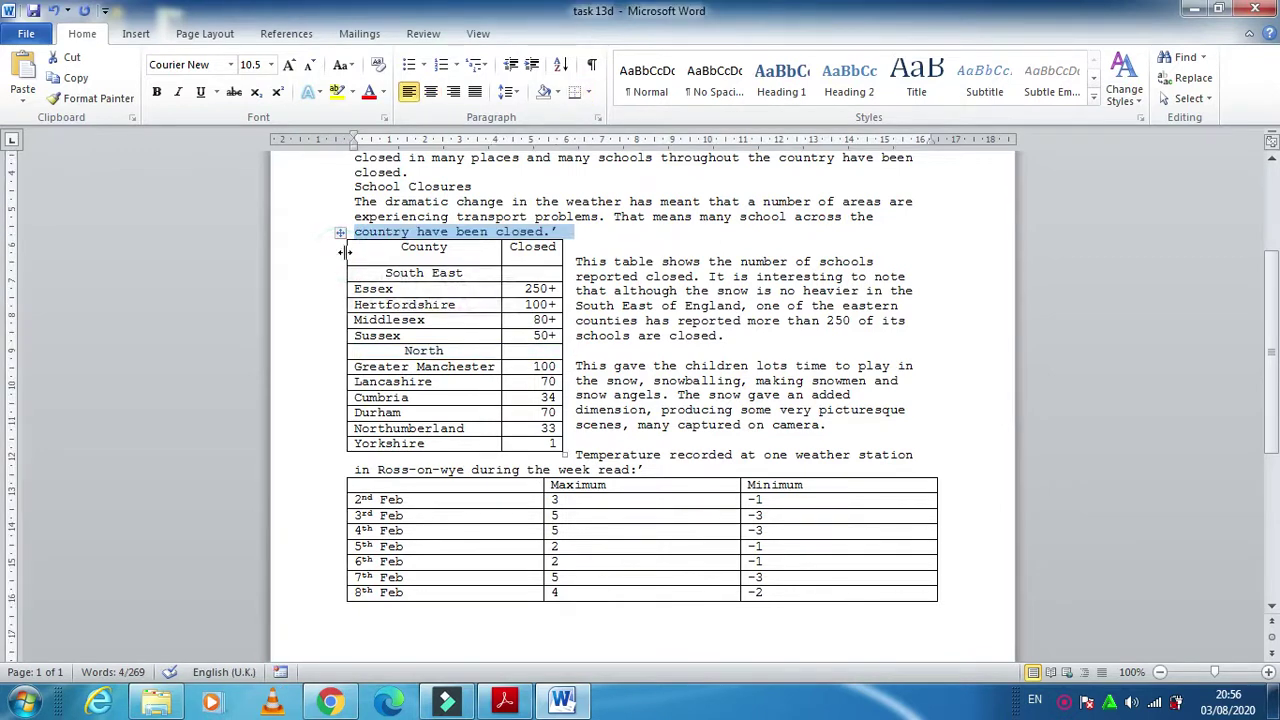
left_click(335, 260)
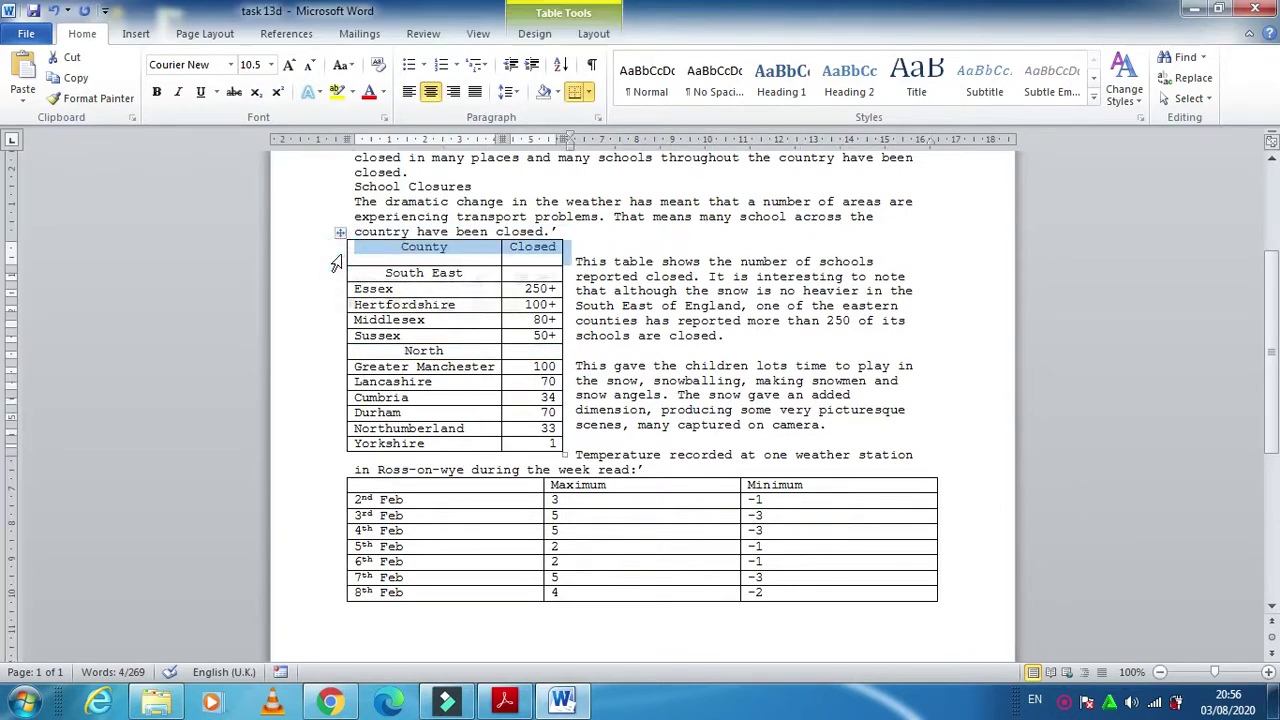
left_click(593, 36)
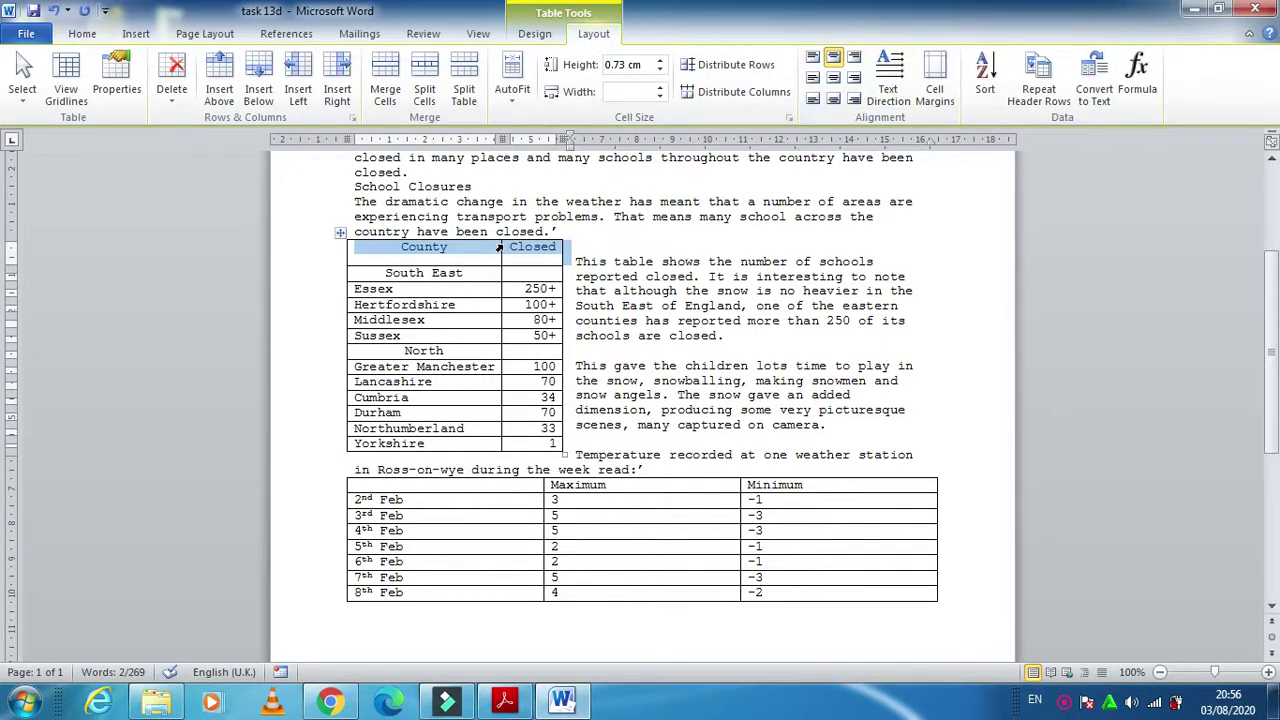
right_click(492, 256)
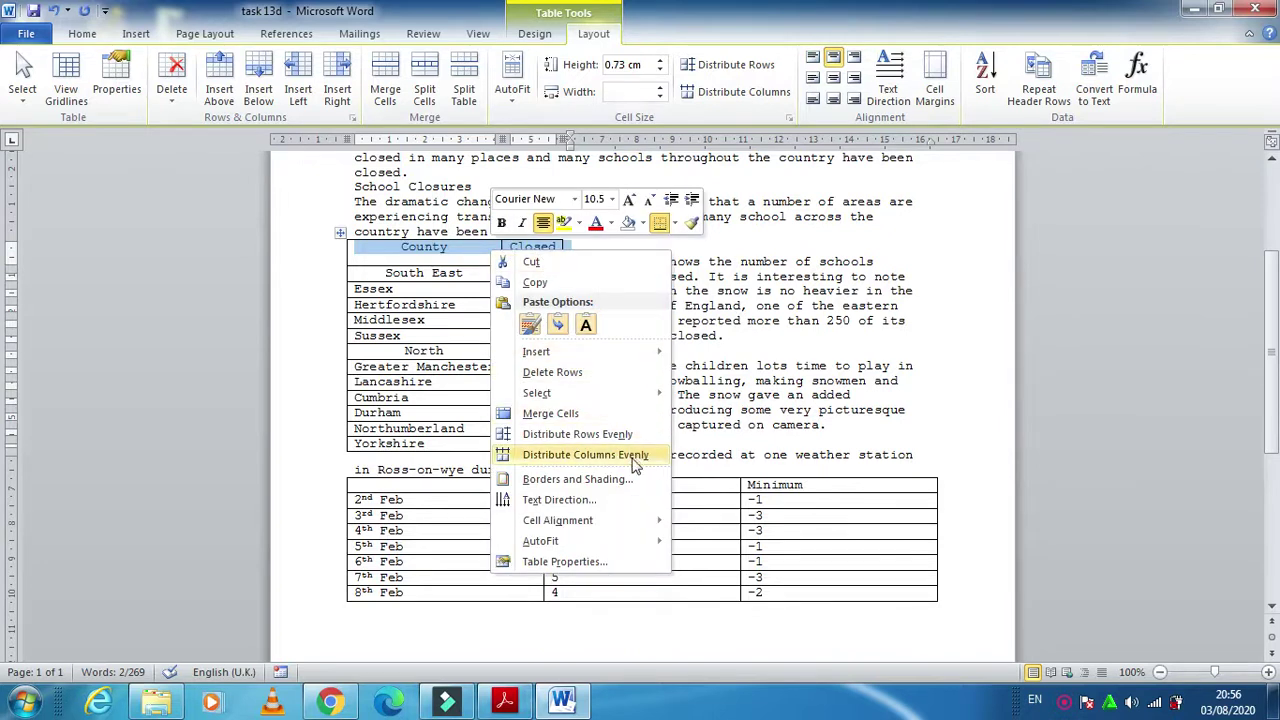
mouse_move(558, 520)
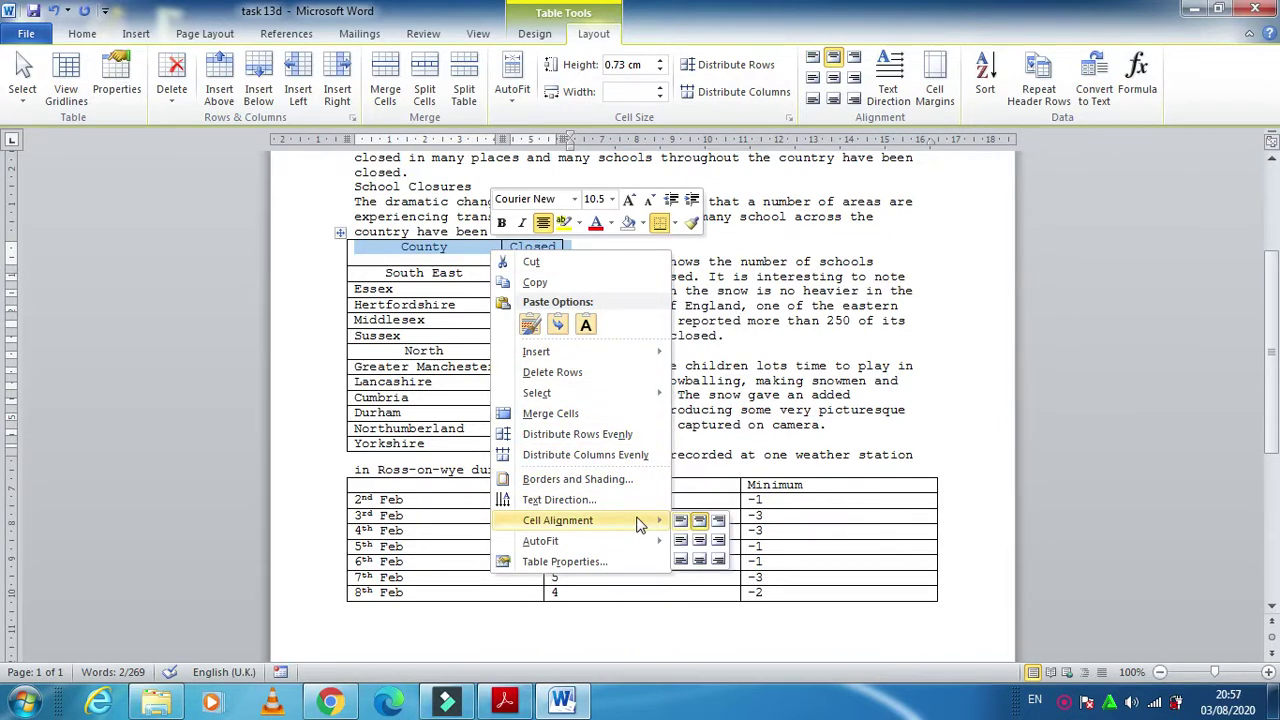
Step: Try the cell alignment choices and settle on Align Center for the header text
left_click(680, 521)
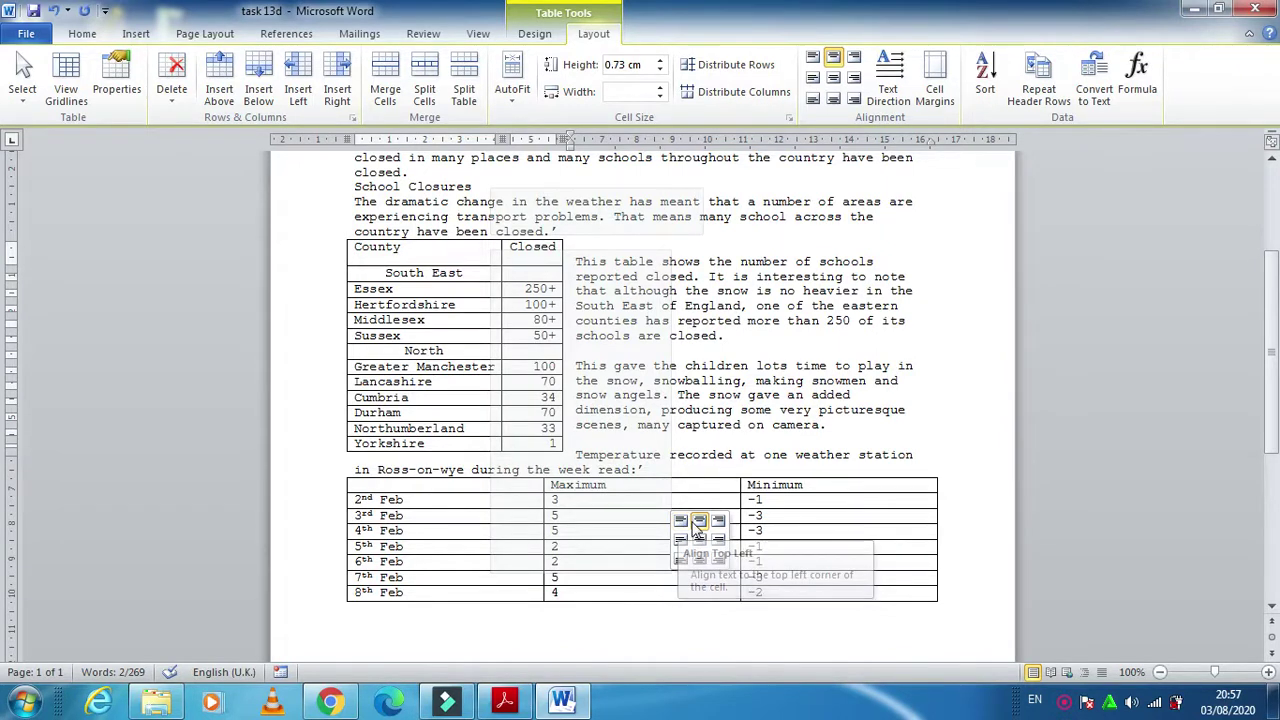
left_click(699, 522)
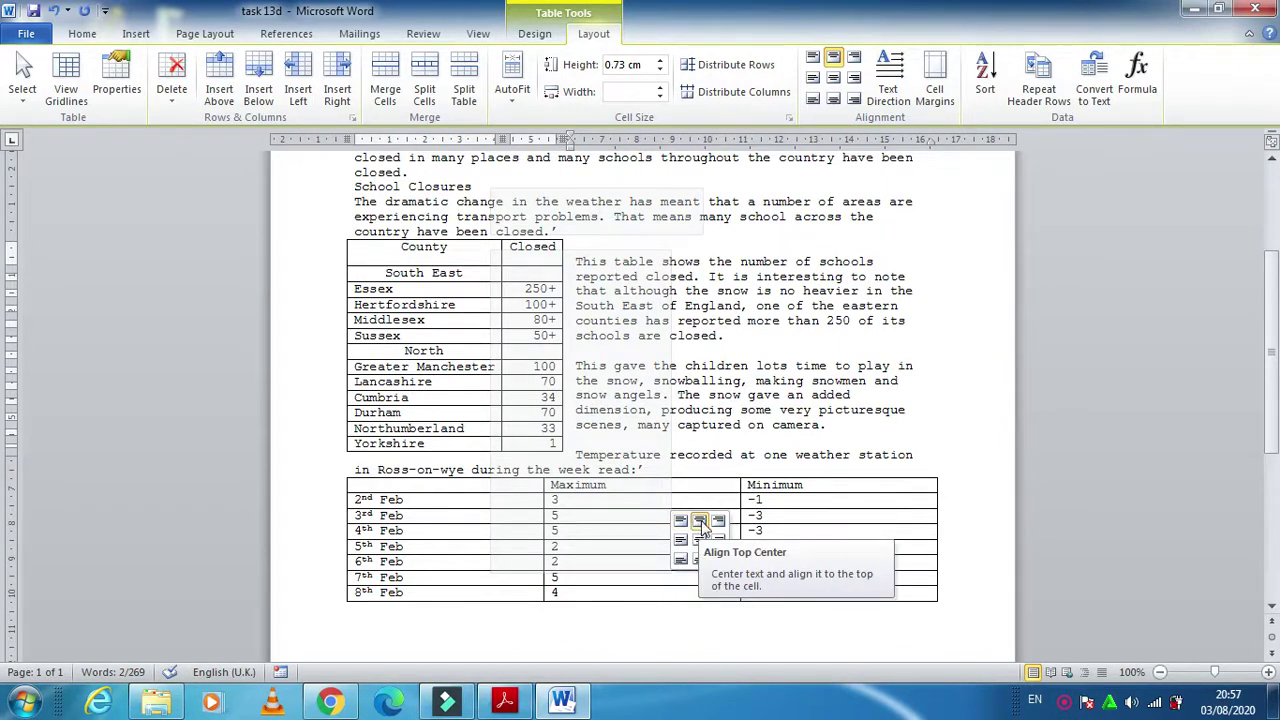
left_click(719, 521)
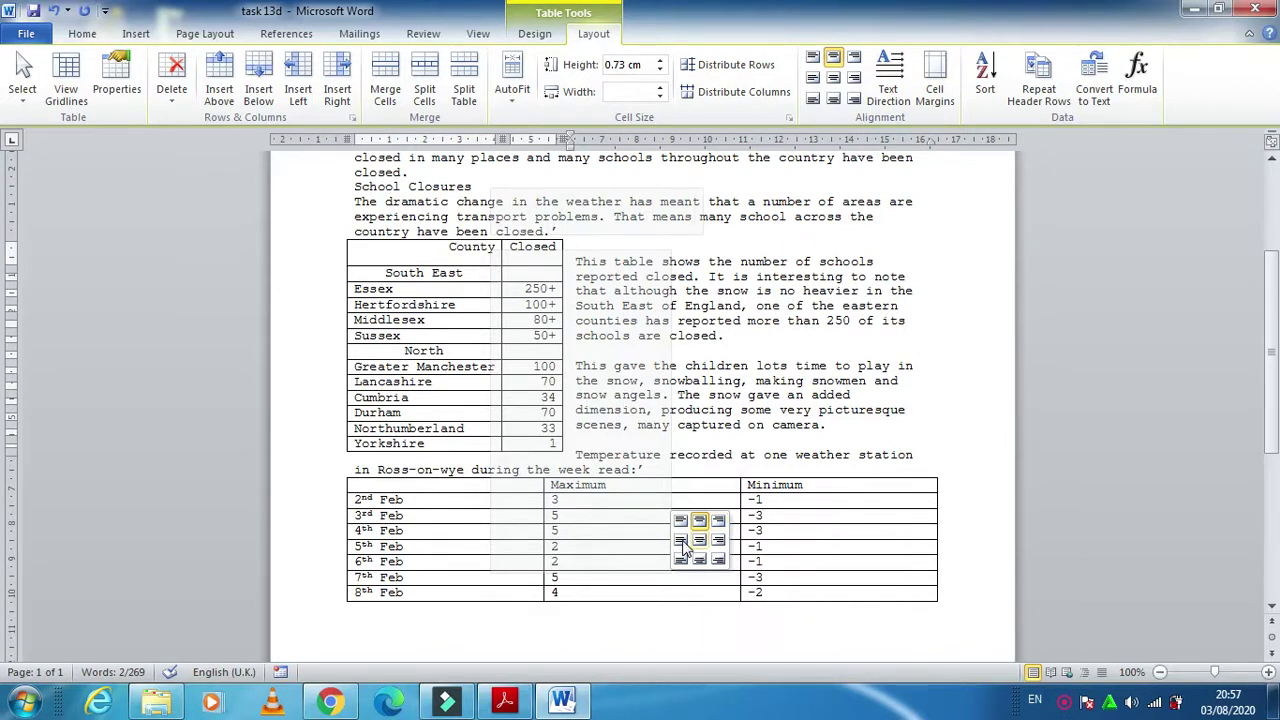
left_click(681, 542)
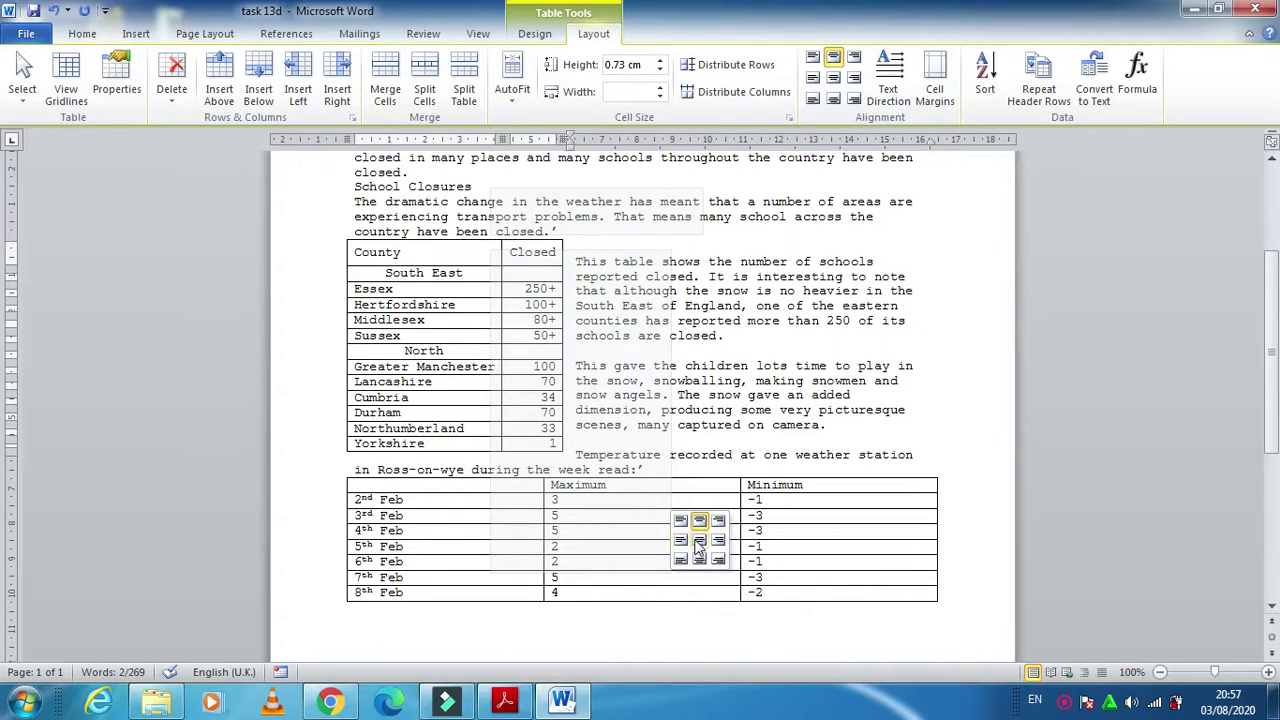
left_click(699, 541)
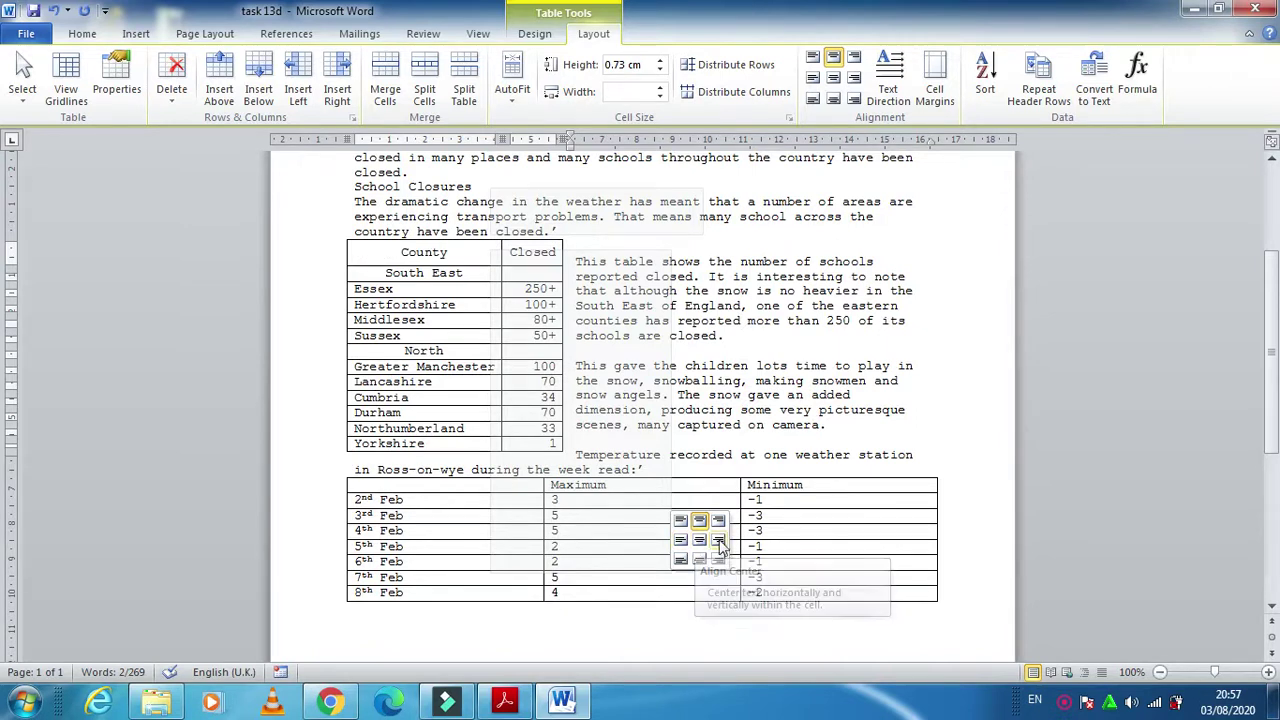
left_click(719, 541)
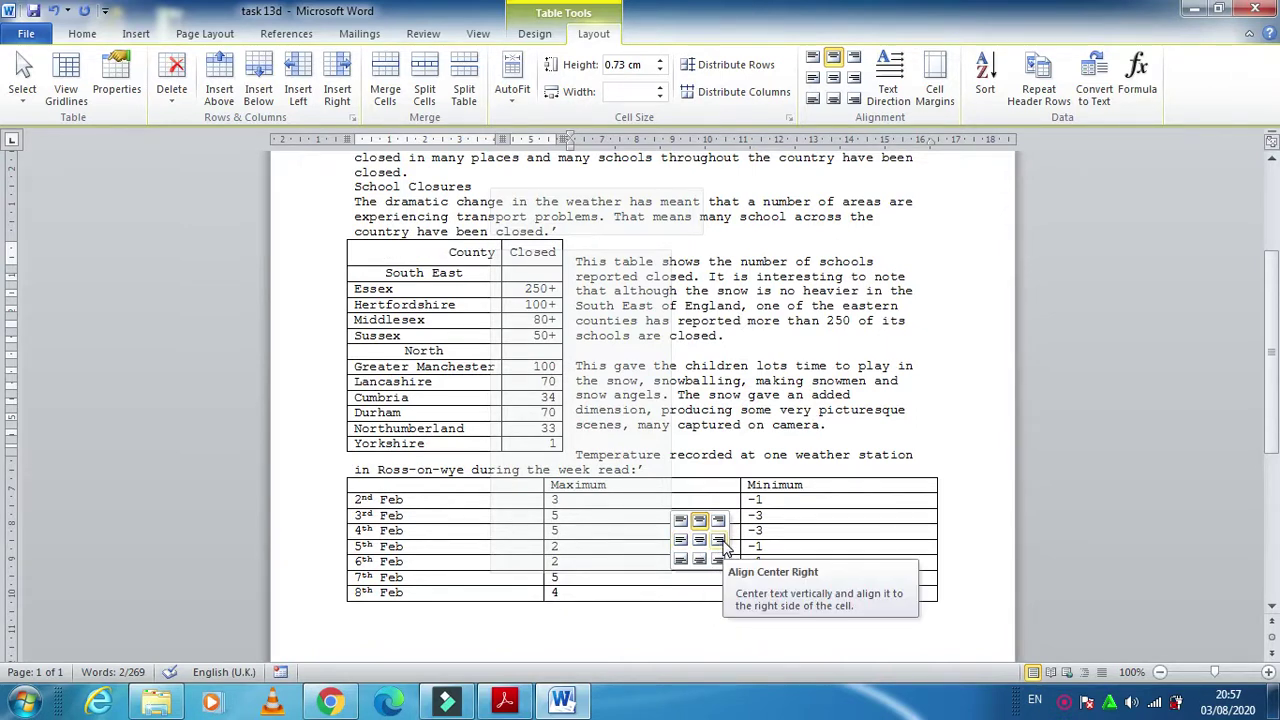
left_click(680, 561)
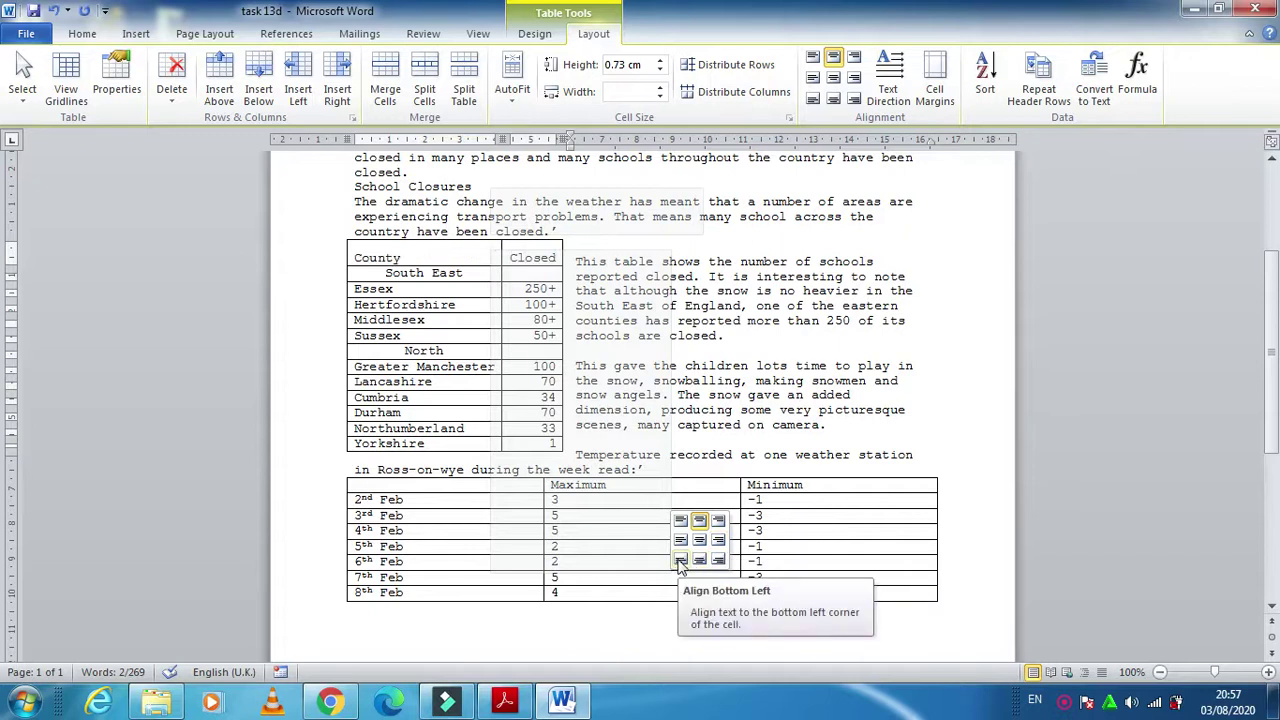
left_click(699, 561)
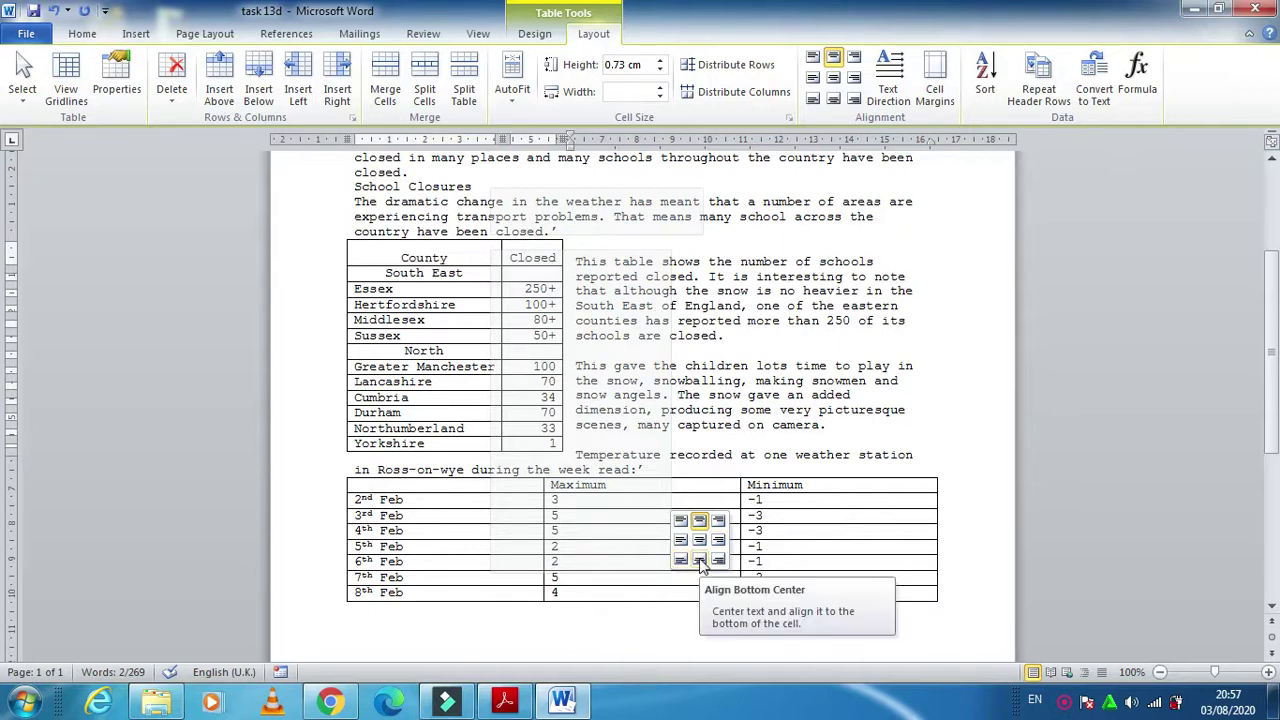
left_click(718, 561)
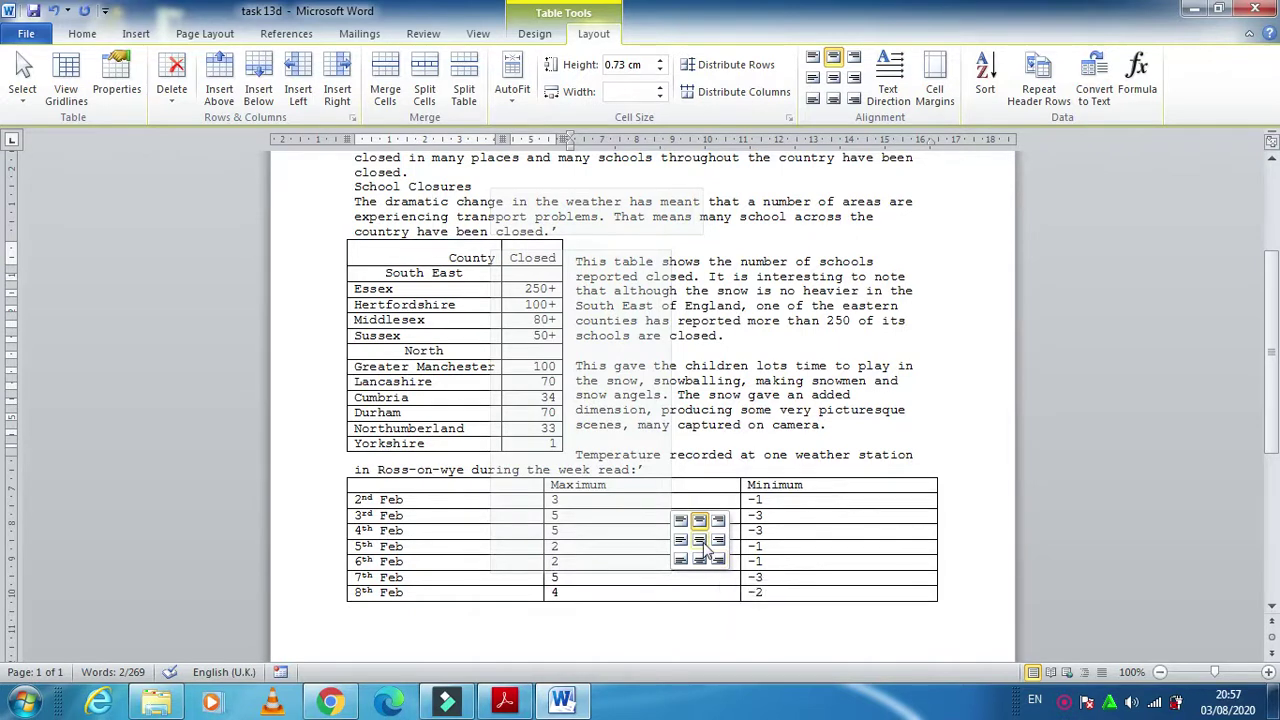
left_click(700, 541)
left_click(700, 541)
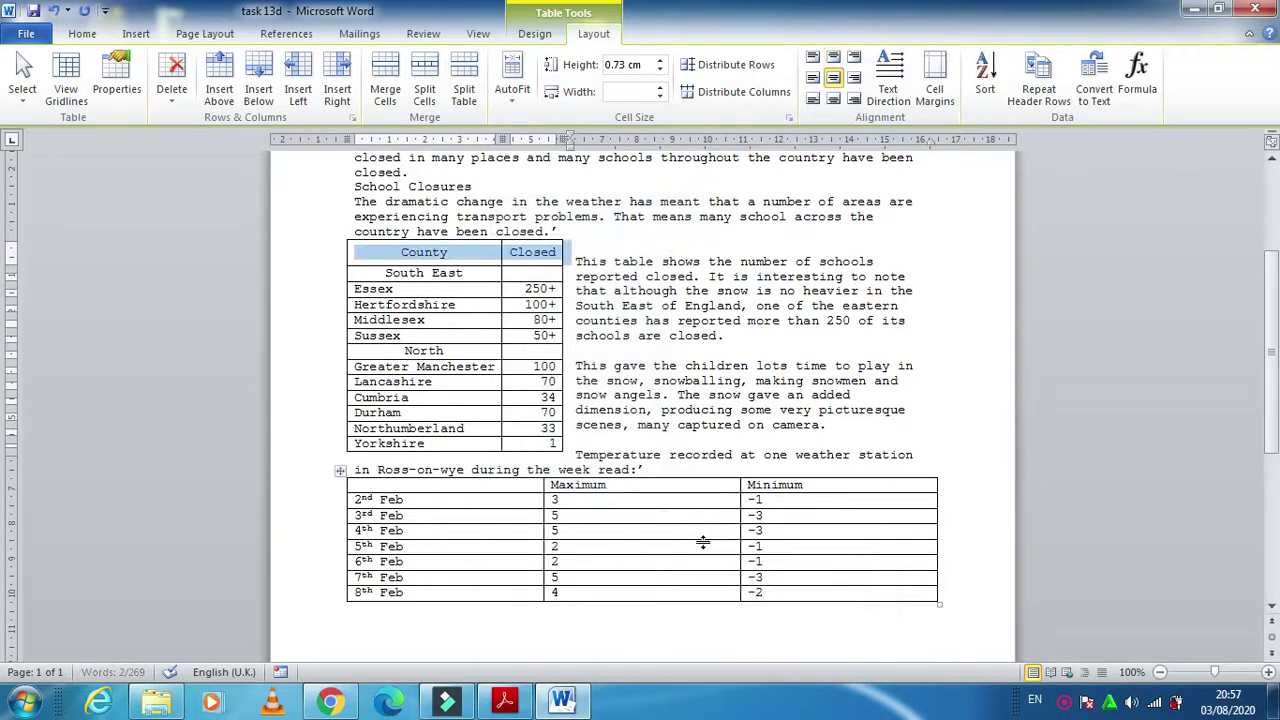
left_click(504, 702)
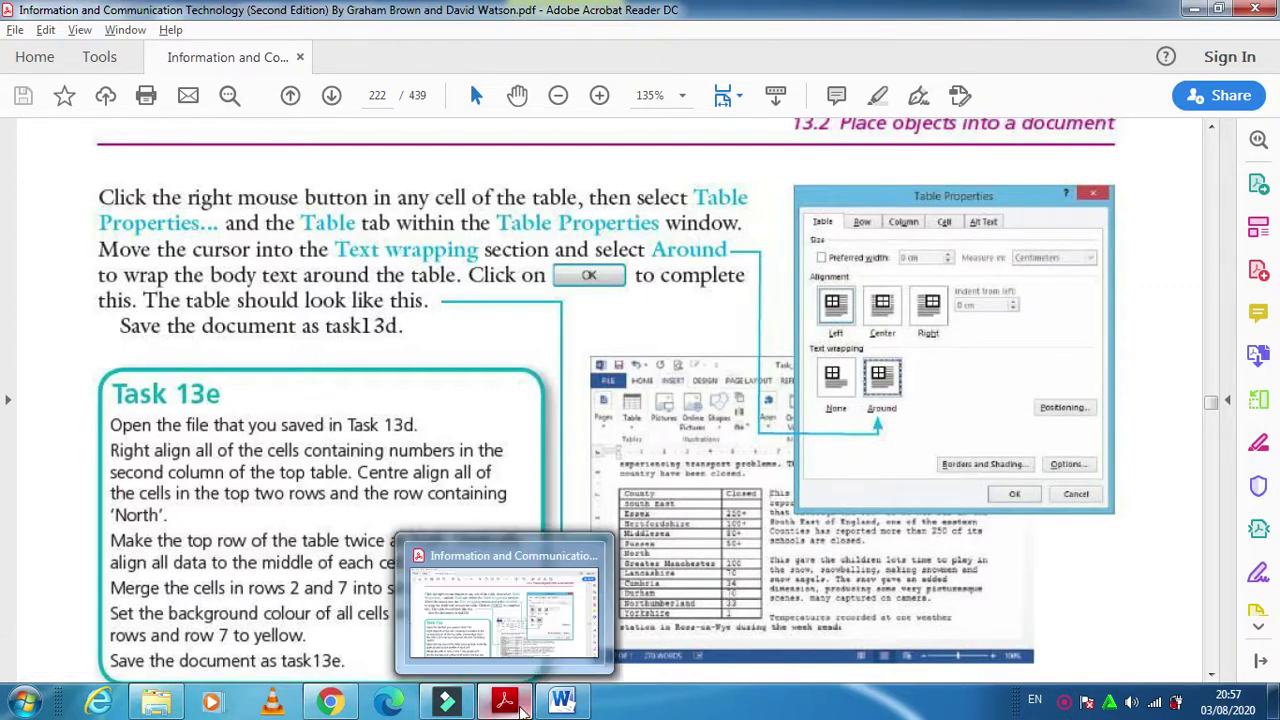
left_click(561, 702)
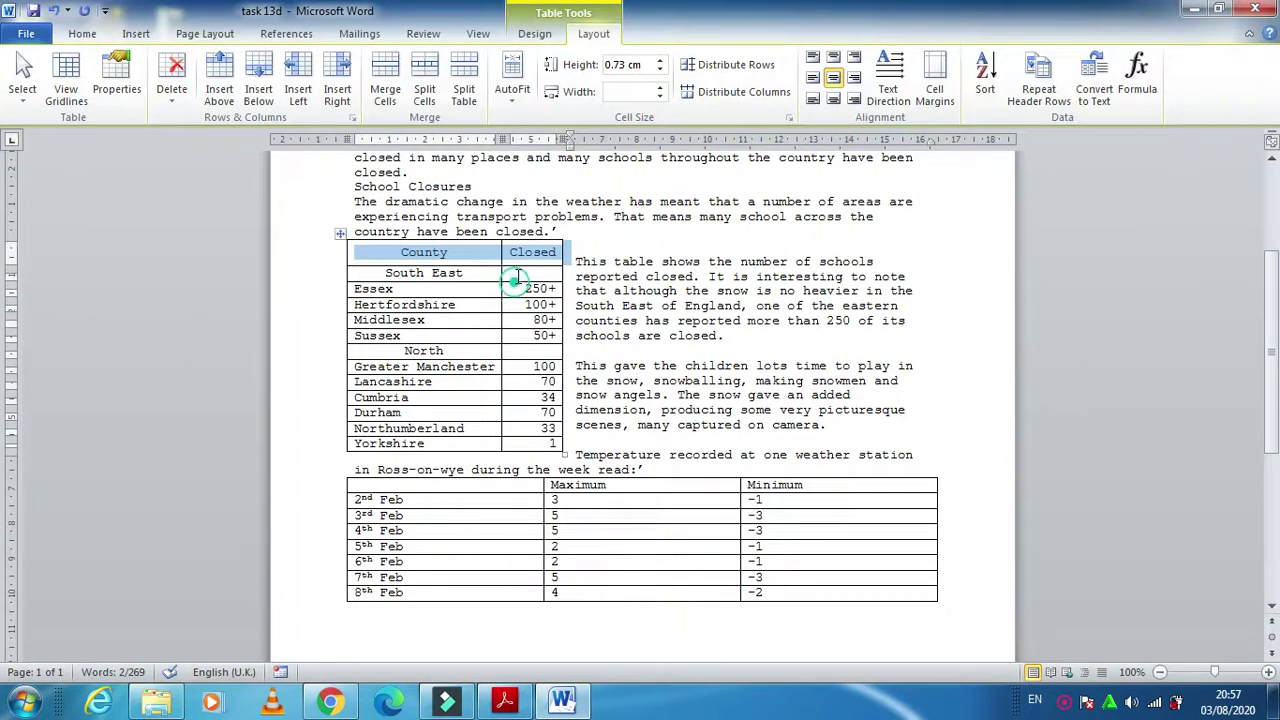
Step: Merge the two cells of the South East row into one
left_click(515, 272)
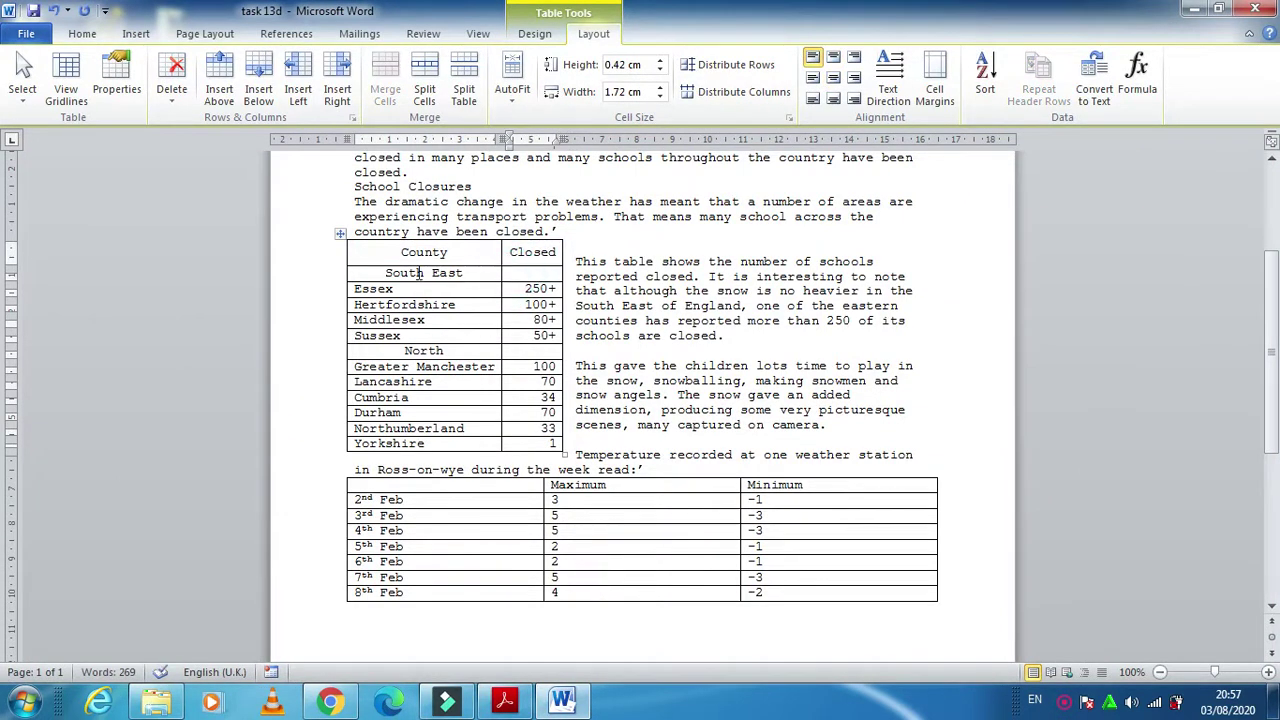
left_click(511, 277)
left_click_drag(511, 277, 474, 273)
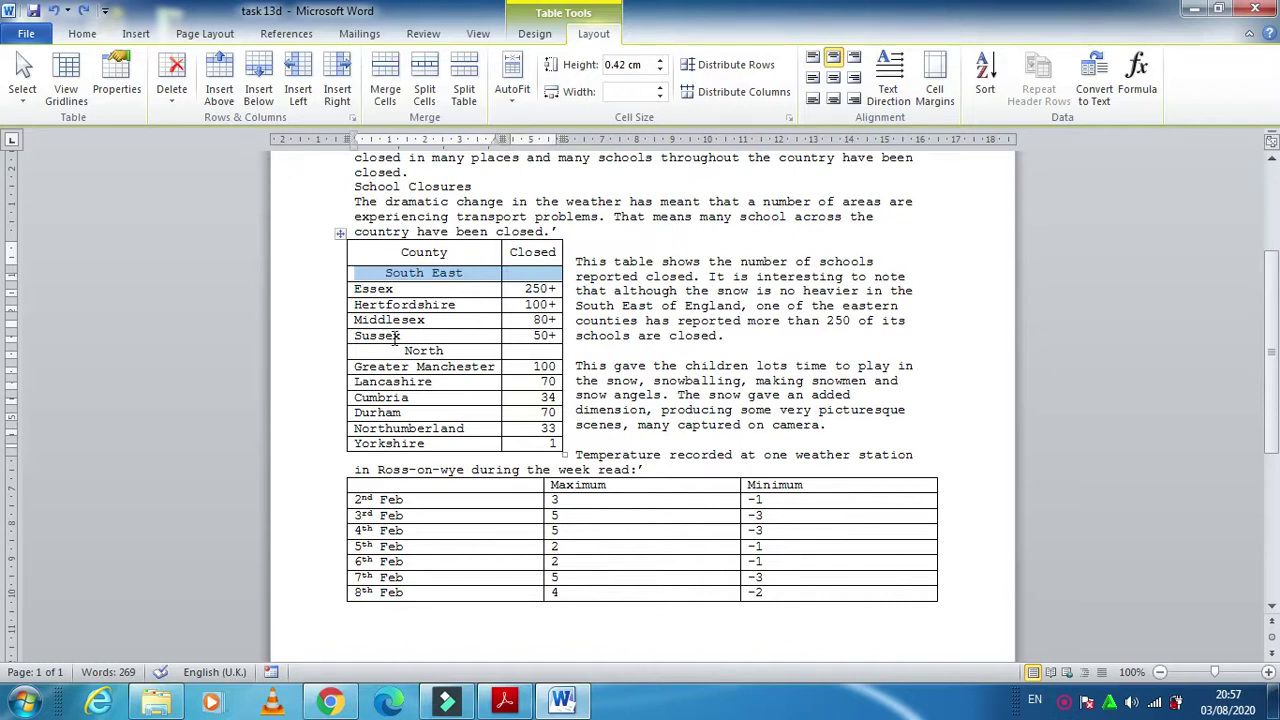
left_click(388, 85)
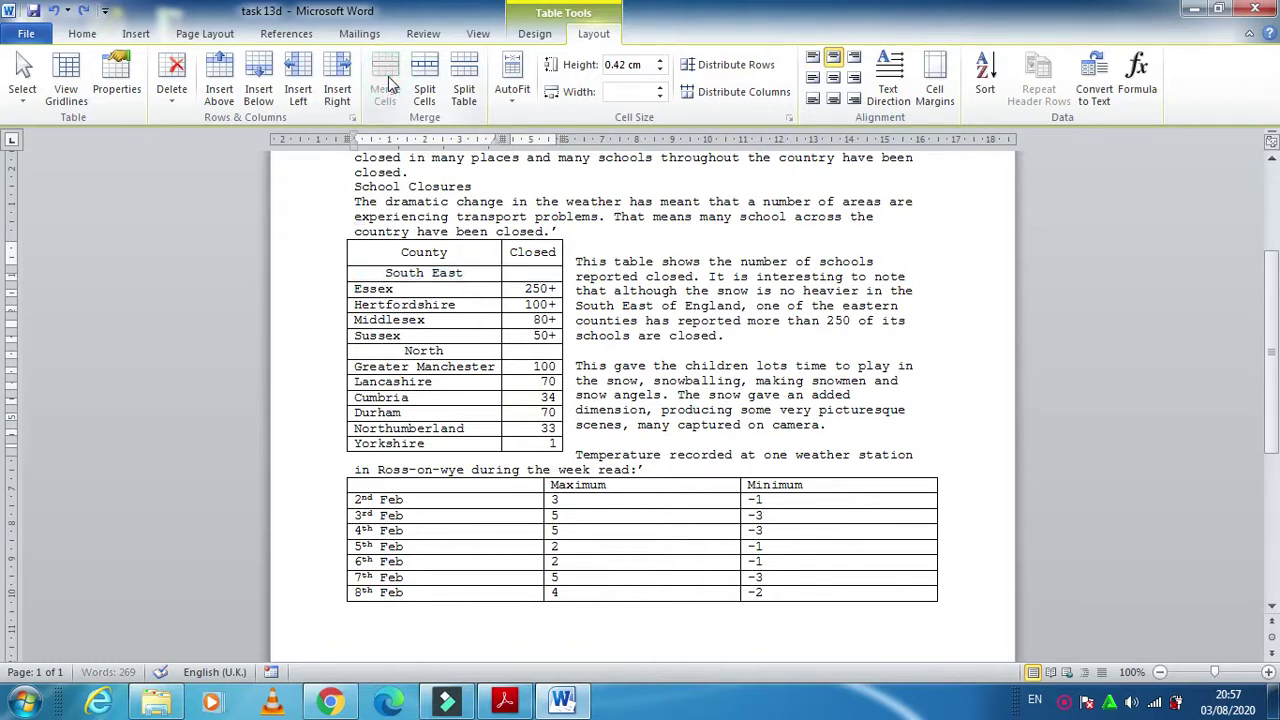
Step: Merge the two cells of the North row into one and recheck the instructions
left_click_drag(522, 348, 445, 348)
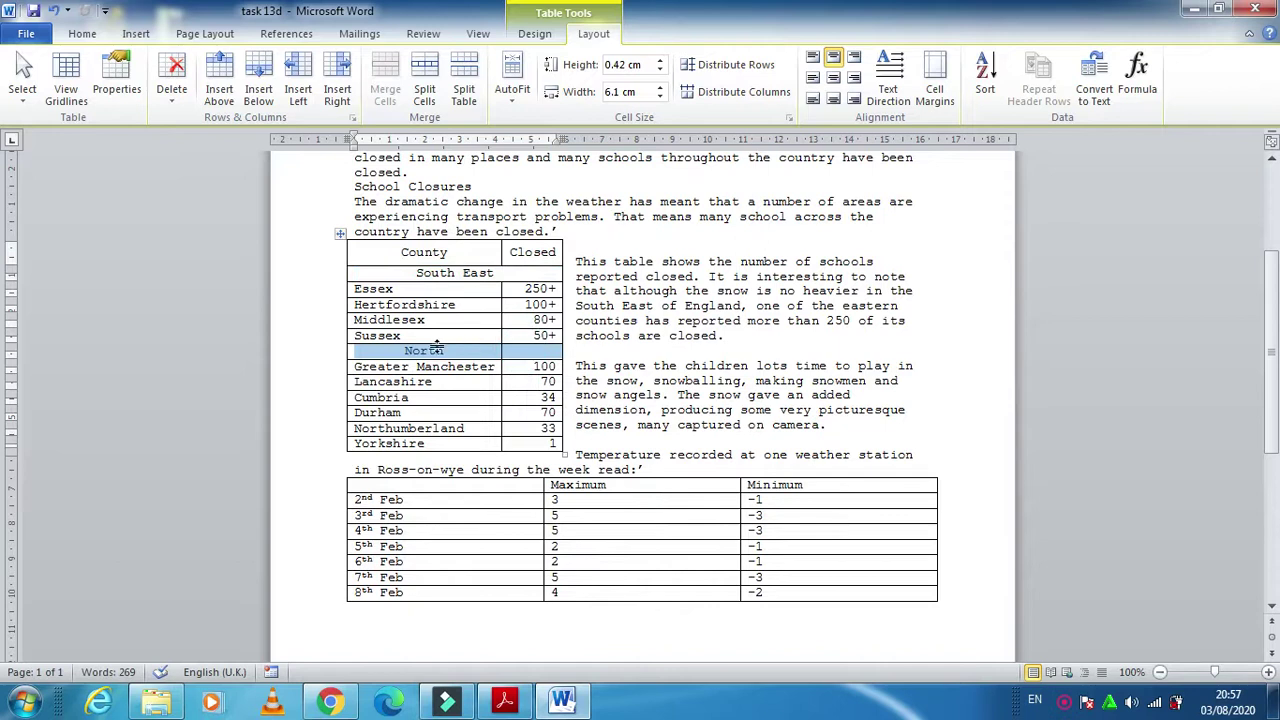
right_click(452, 358)
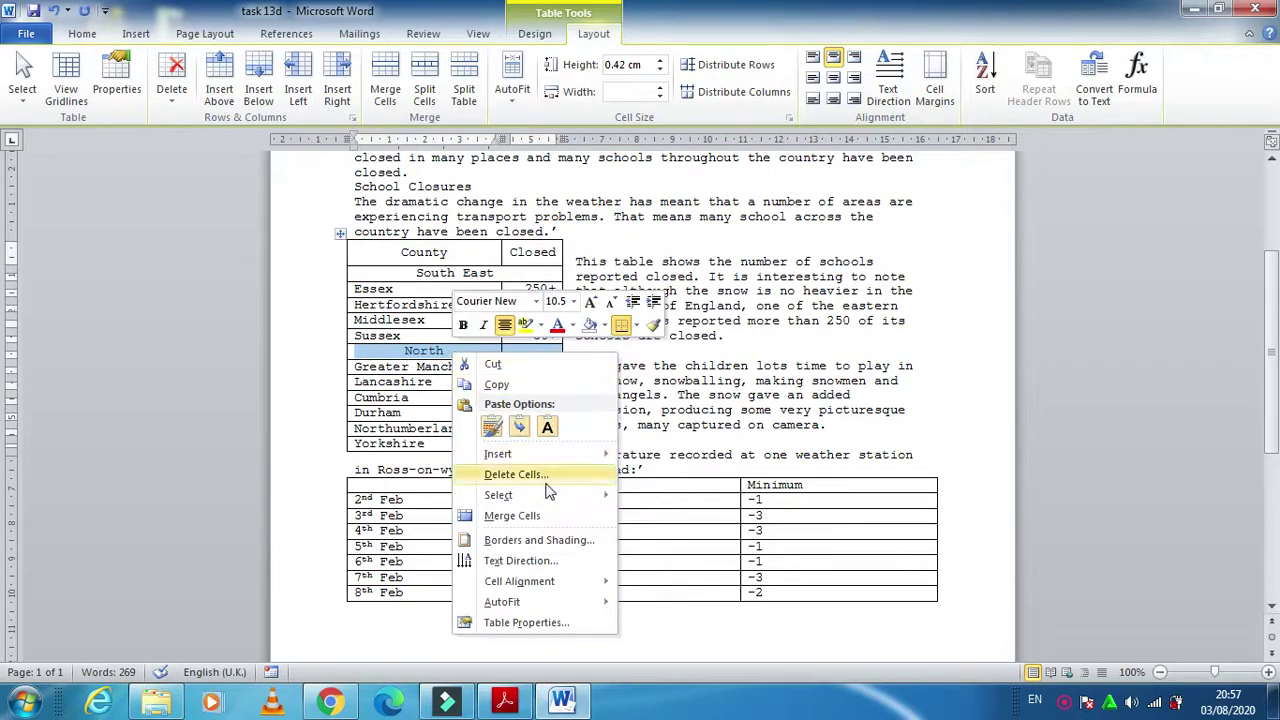
left_click(535, 518)
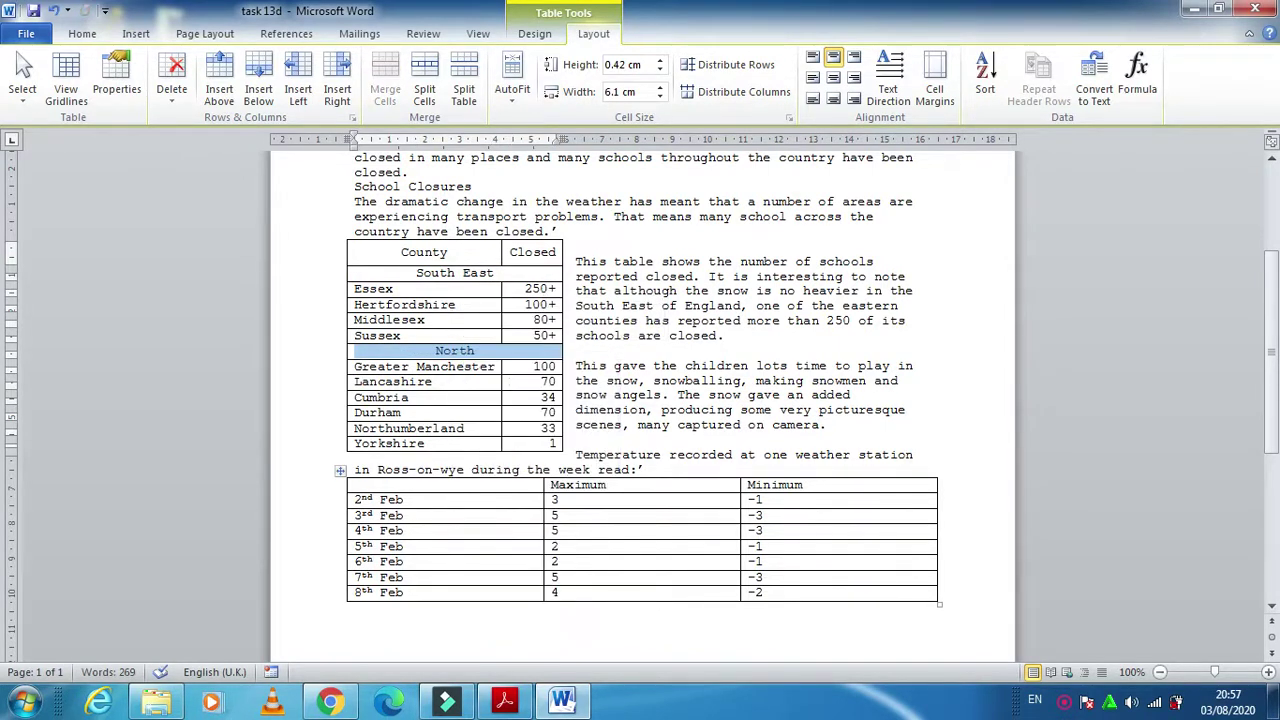
left_click(500, 703)
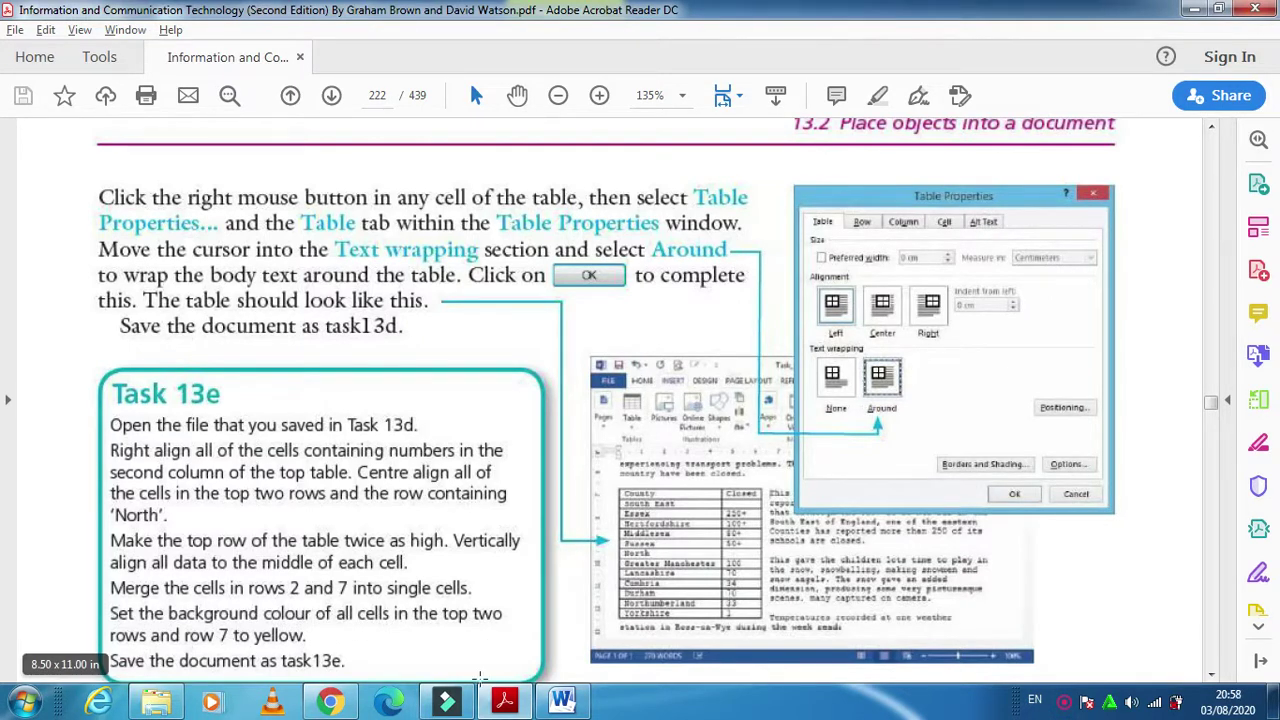
Step: Shade the County and South East rows yellow
left_click(561, 700)
left_click(457, 330)
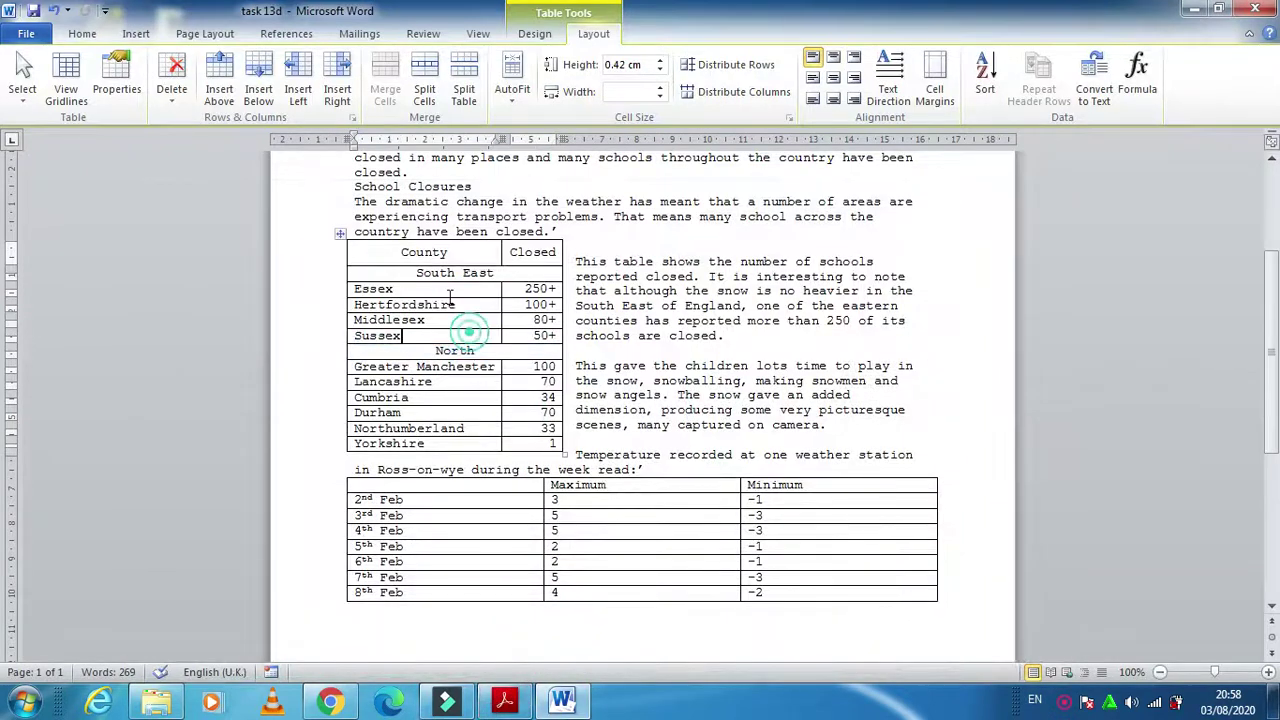
mouse_move(398, 252)
left_mouse_down()
mouse_move(494, 257)
mouse_move(521, 273)
left_mouse_up()
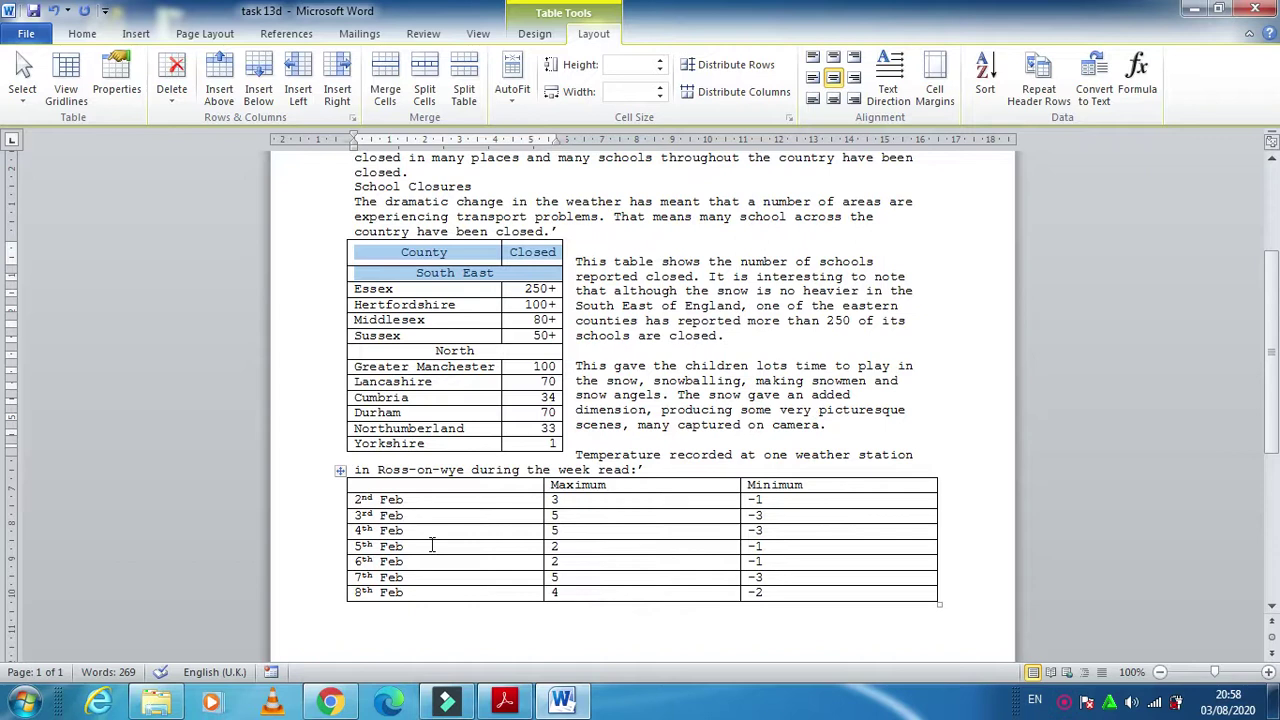
left_click(84, 34)
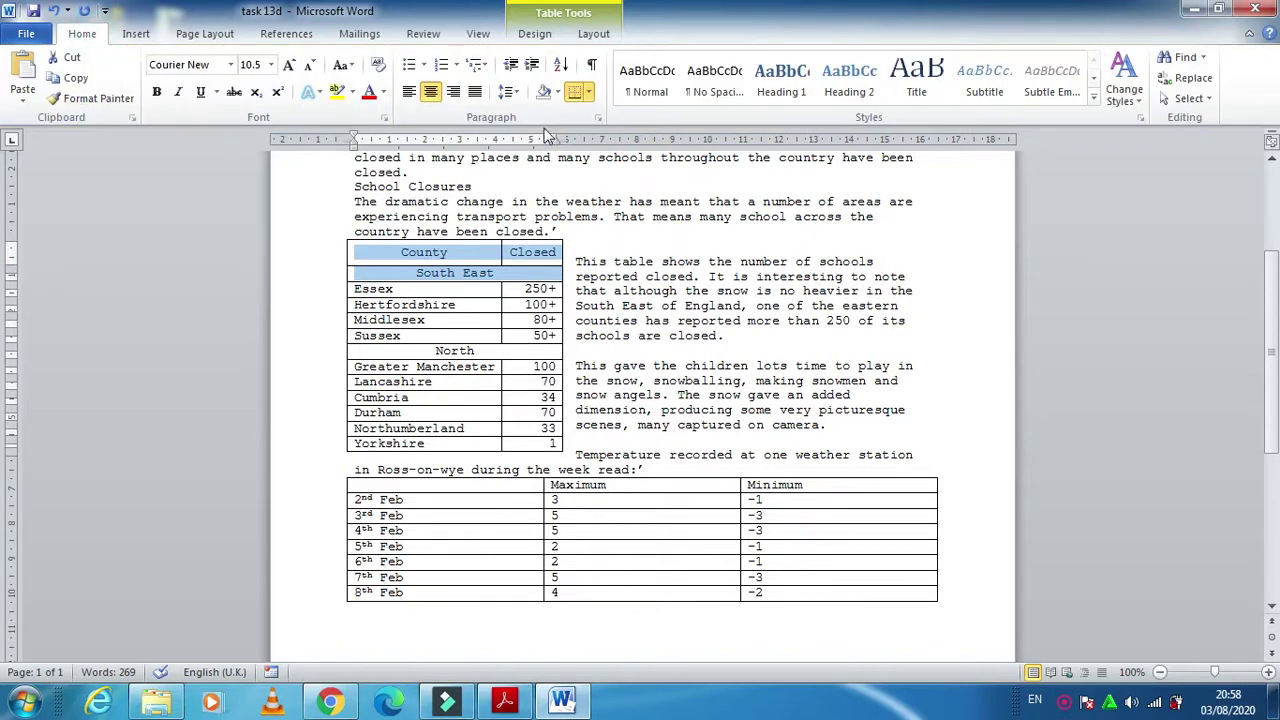
left_click(558, 93)
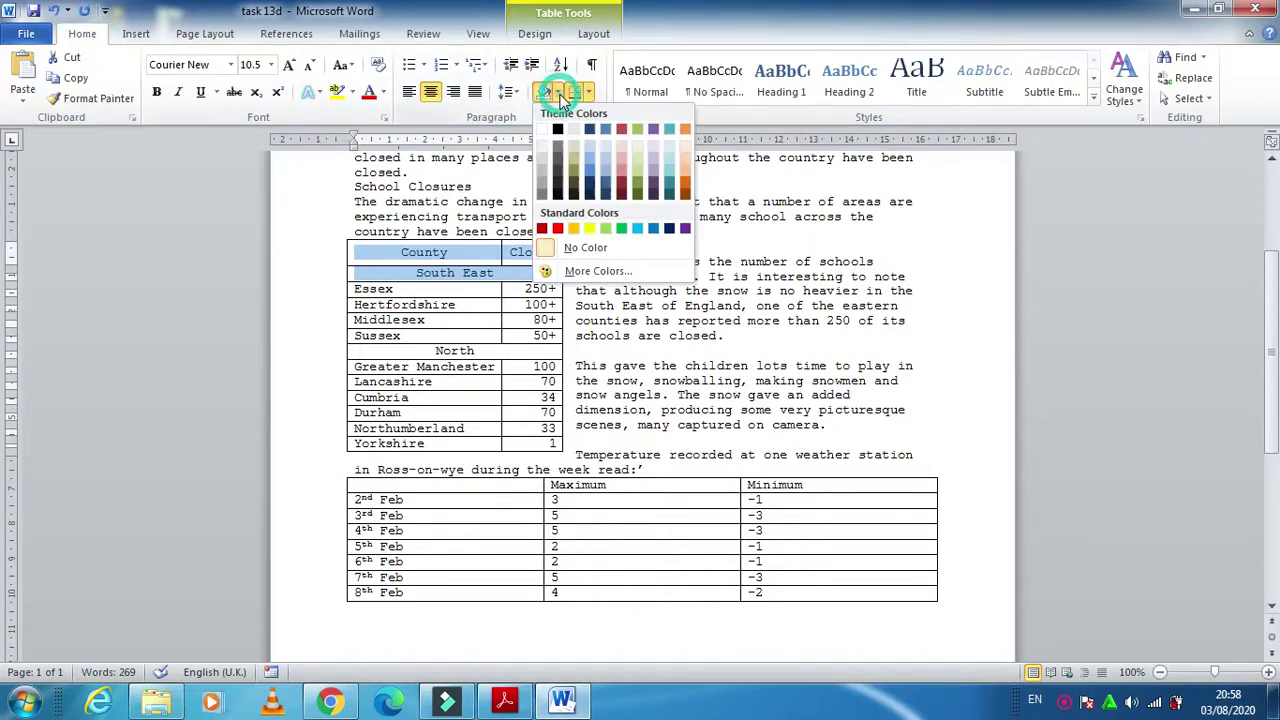
left_click(590, 233)
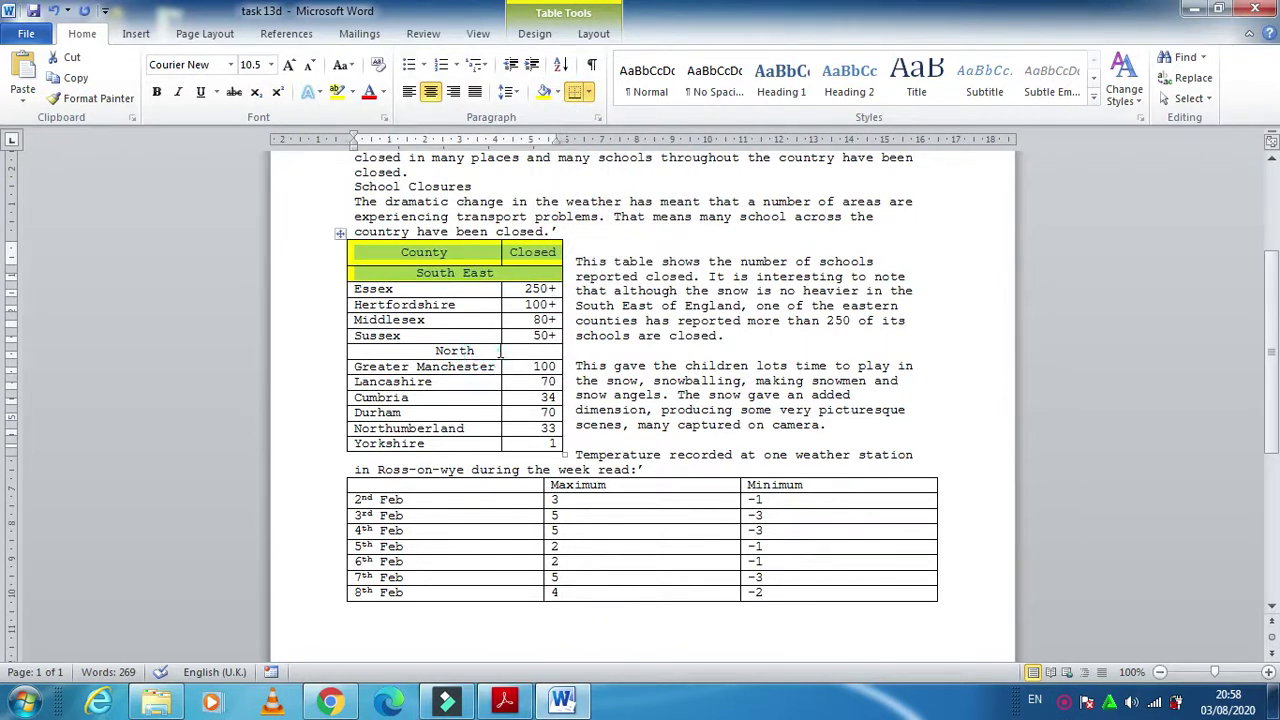
Step: Apply the yellow shading to the North row and recheck the instructions
left_click(482, 356)
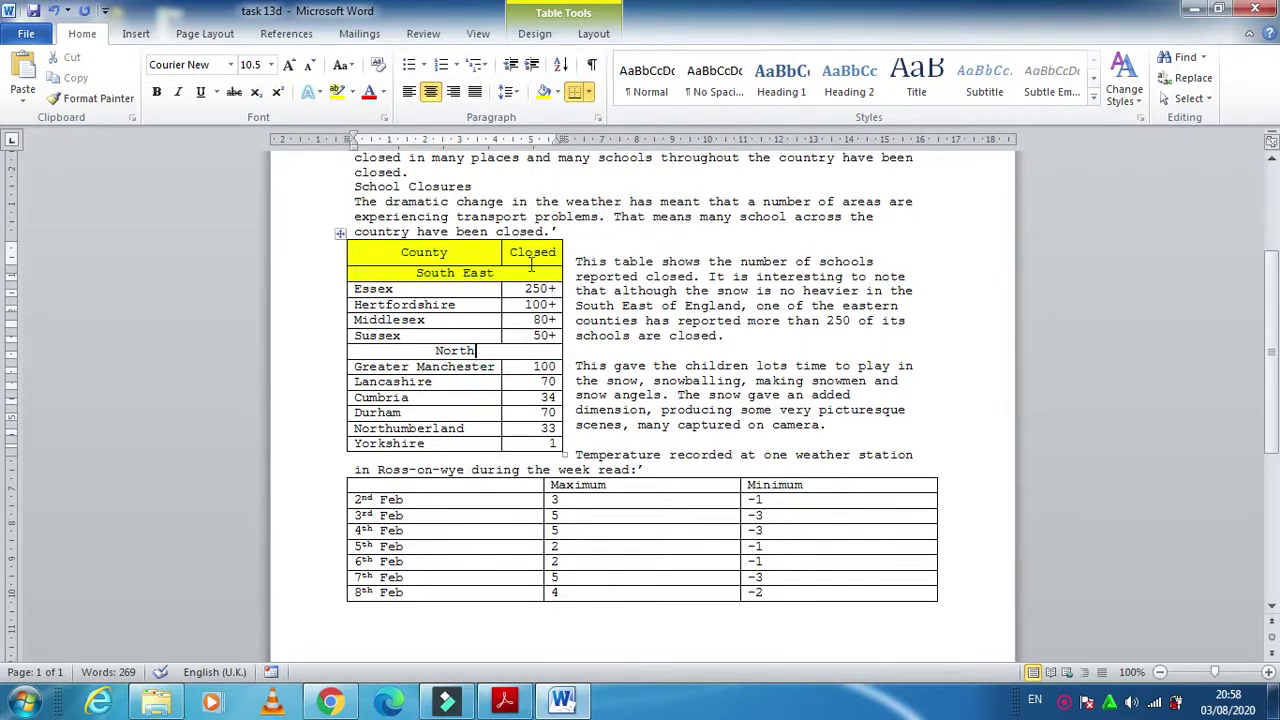
left_click(544, 91)
left_click(508, 703)
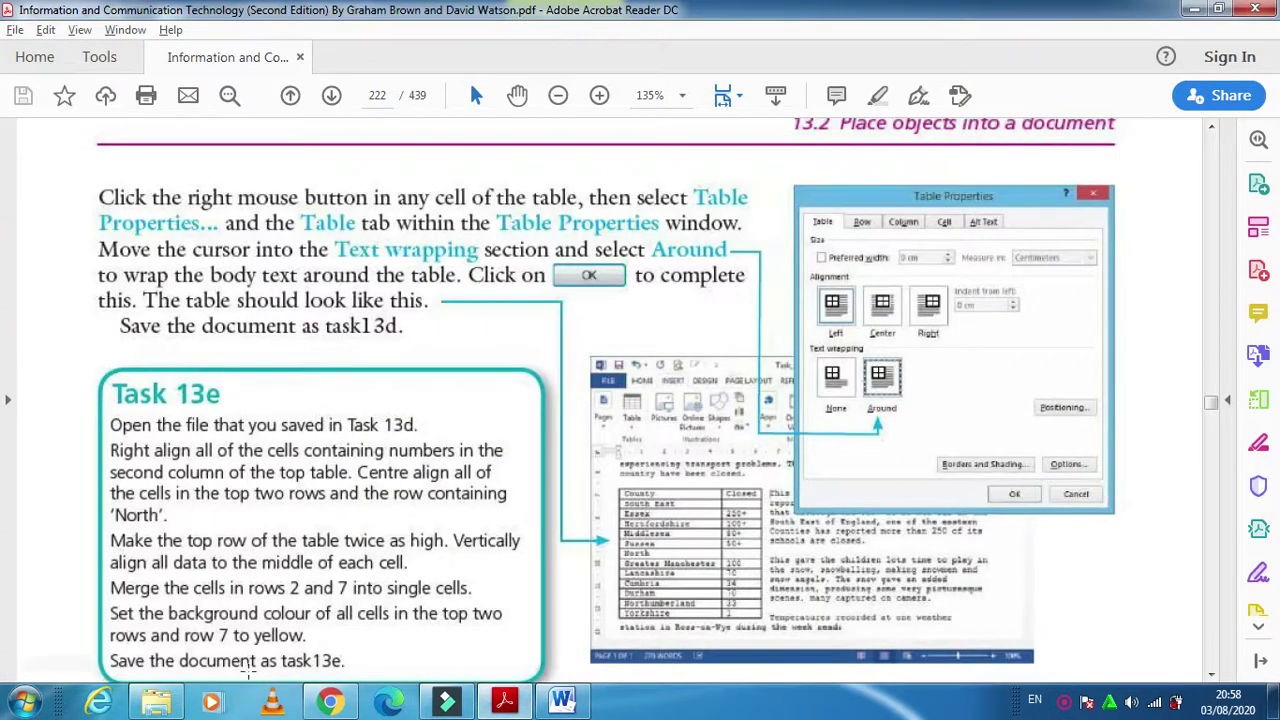
Step: Save the formatted table document under the new name 'task 13e'
left_click(497, 703)
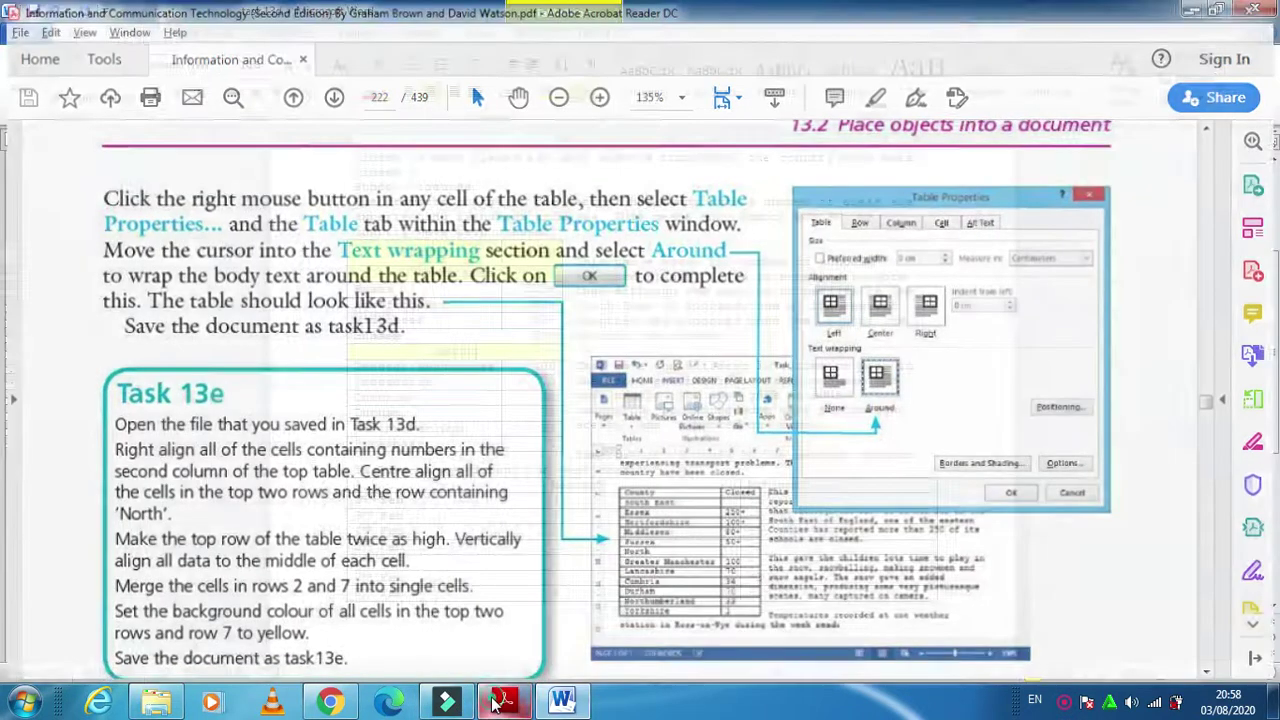
left_click(26, 33)
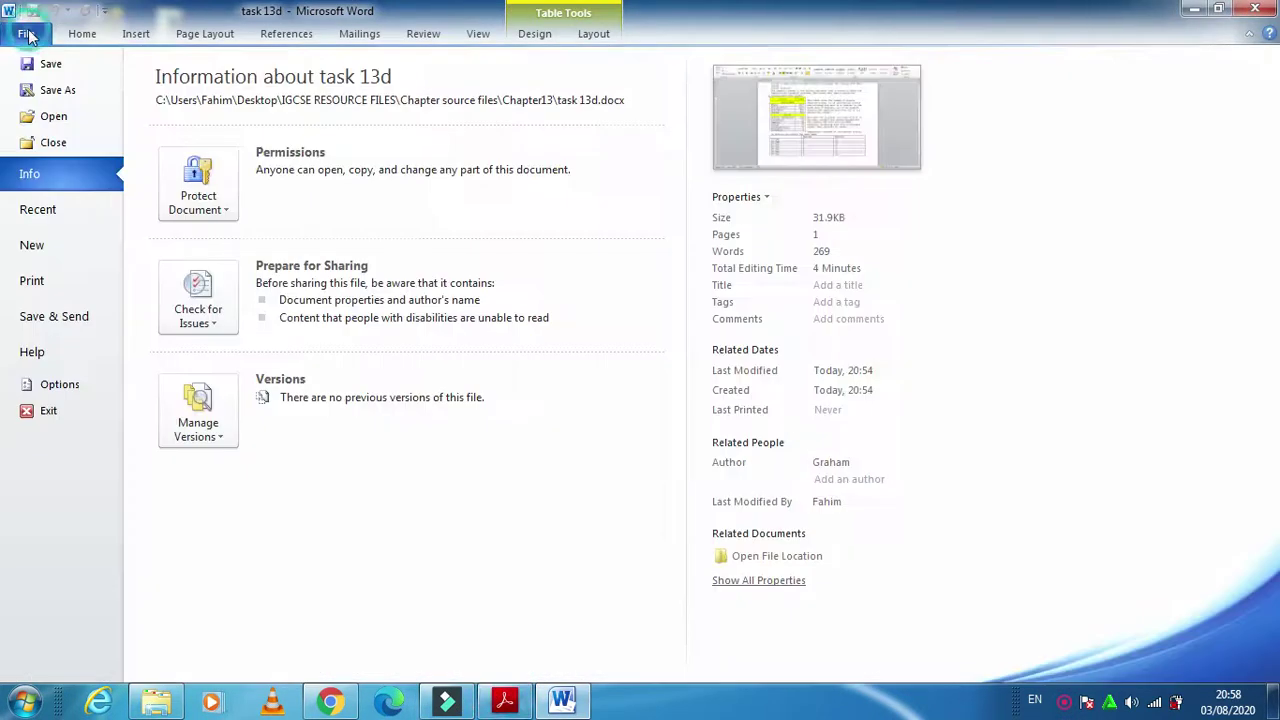
left_click(54, 90)
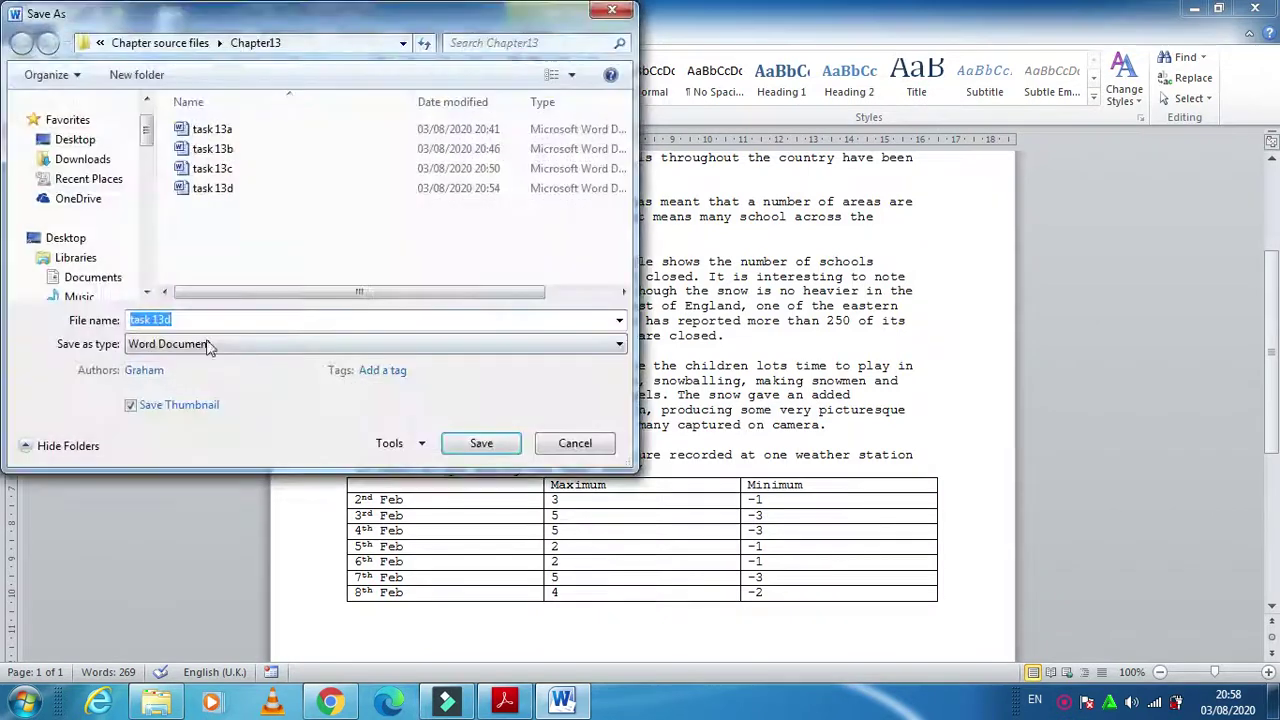
left_click(197, 320)
type("e")
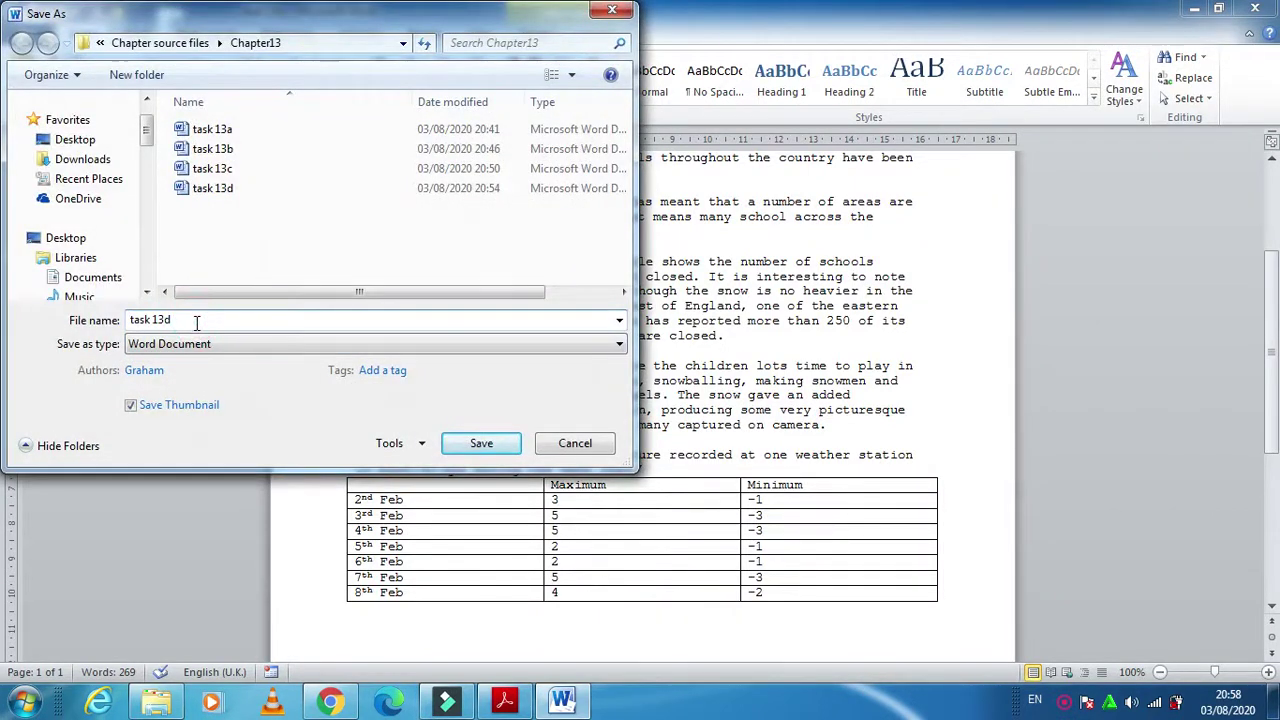
left_click(452, 443)
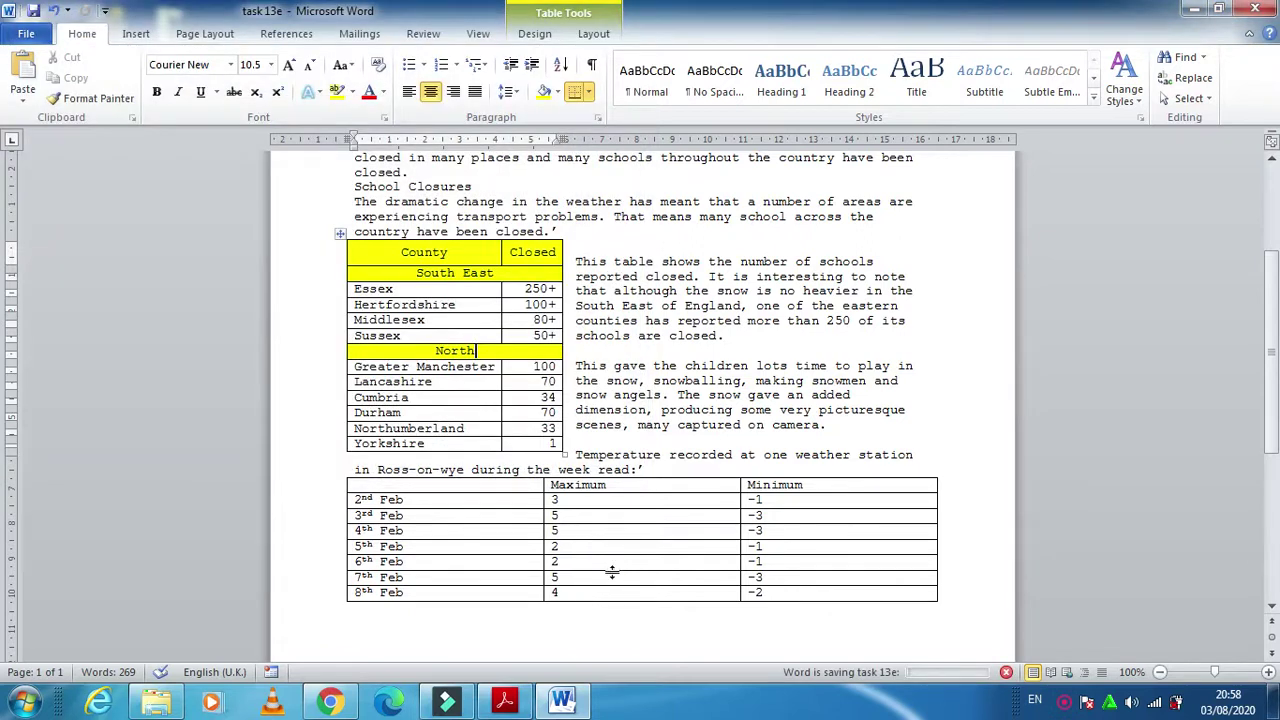